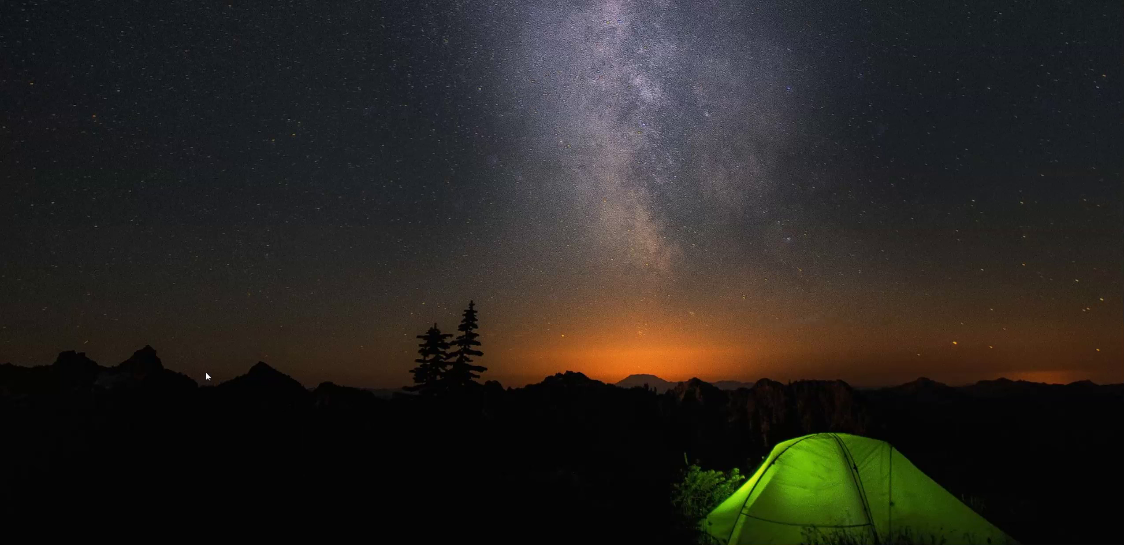
# Step: Switch to the Discord window with the market_hours channel
pyautogui.click(243, 398)
pyautogui.moveTo(697, 544)
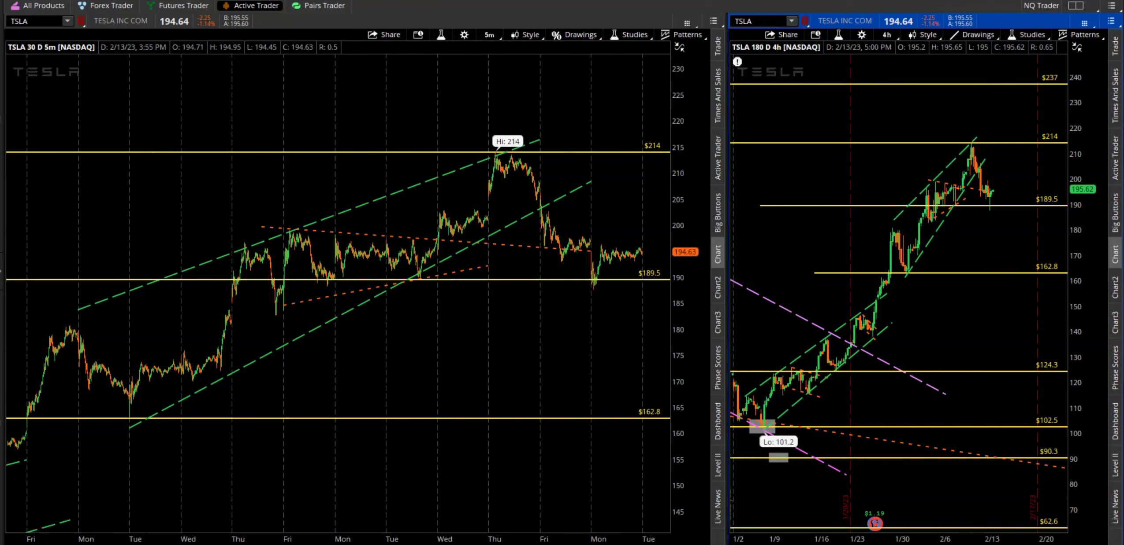
pyautogui.moveTo(668, 544)
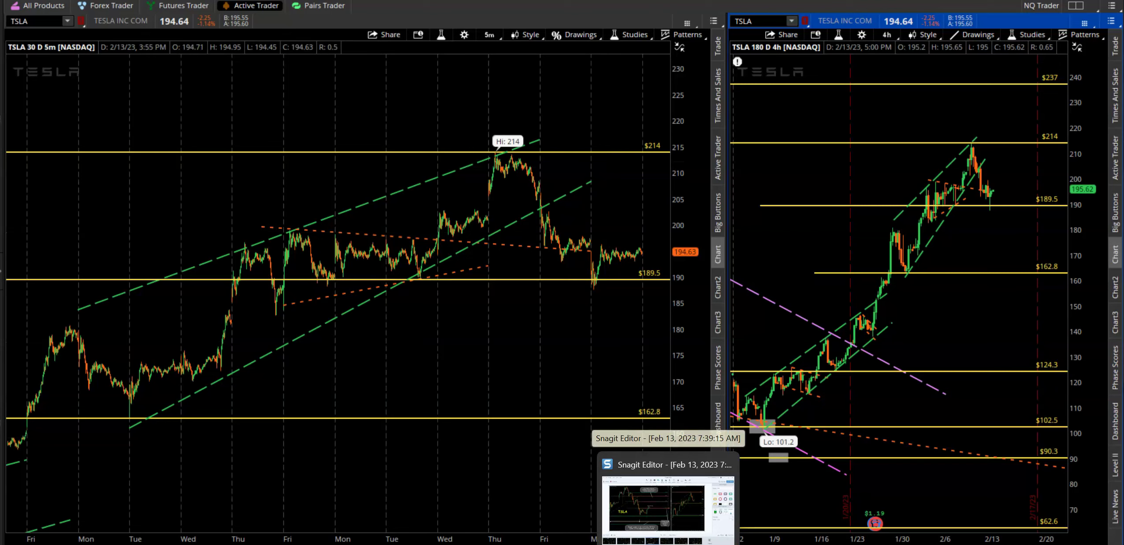
pyautogui.click(614, 540)
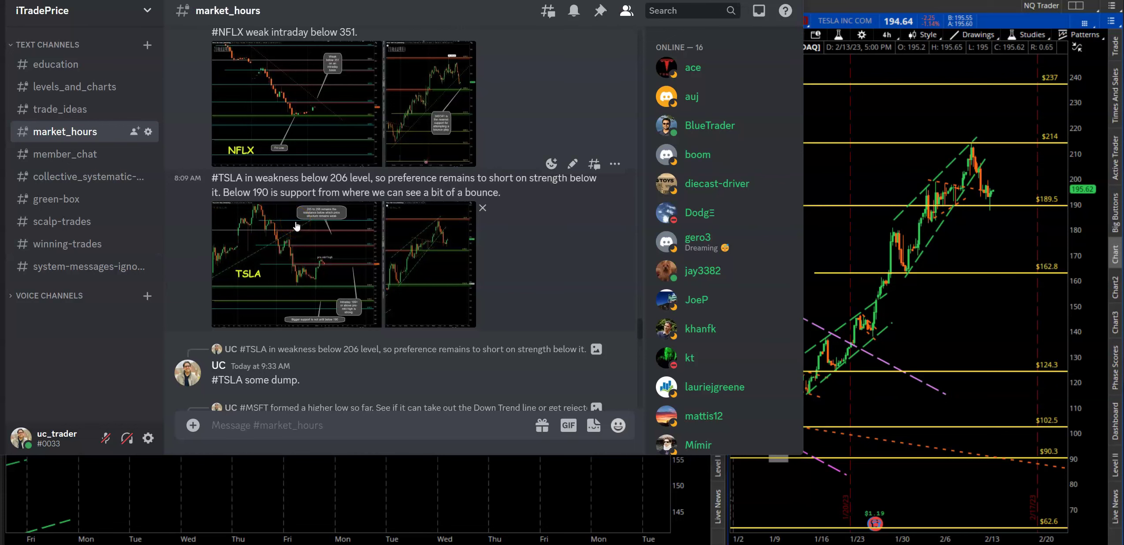
# Step: Find the 8:09 AM TSLA post in the market_hours channel and enlarge its chart image
pyautogui.scroll(-4, 291, 276)
pyautogui.scroll(8, 294, 275)
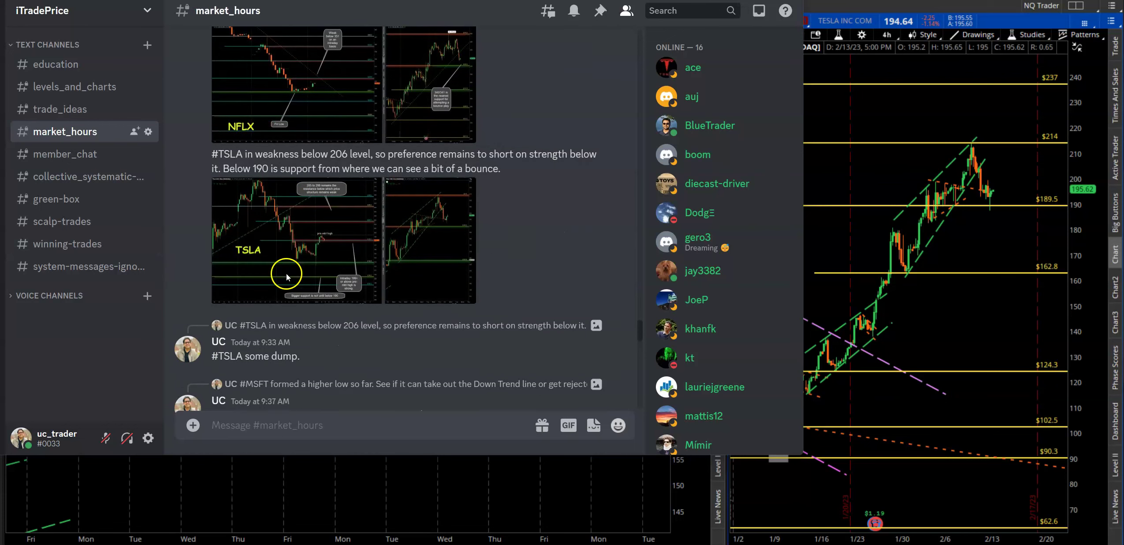
pyautogui.scroll(-15, 361, 289)
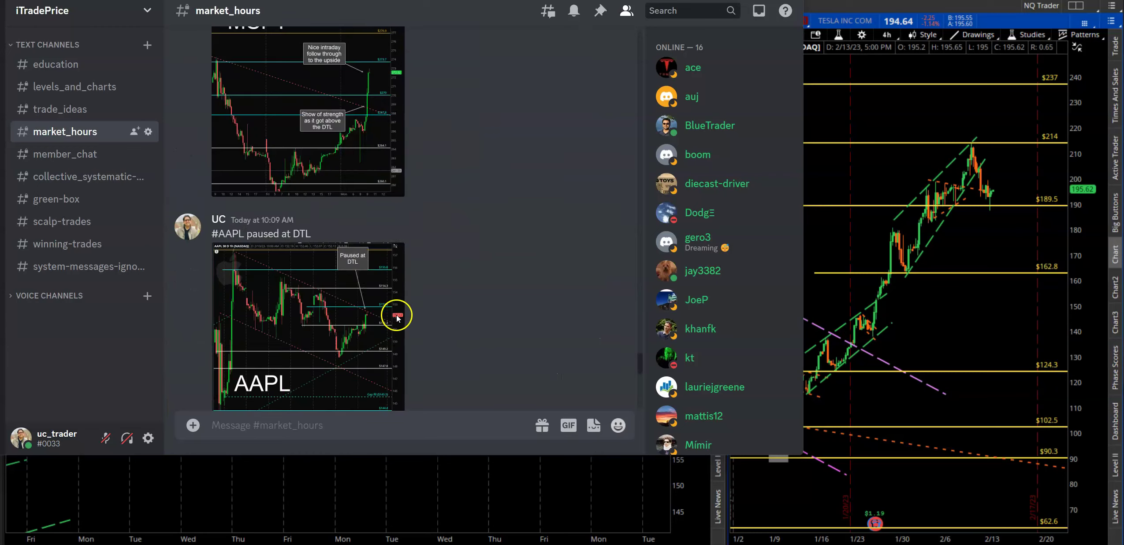
pyautogui.scroll(10, 395, 321)
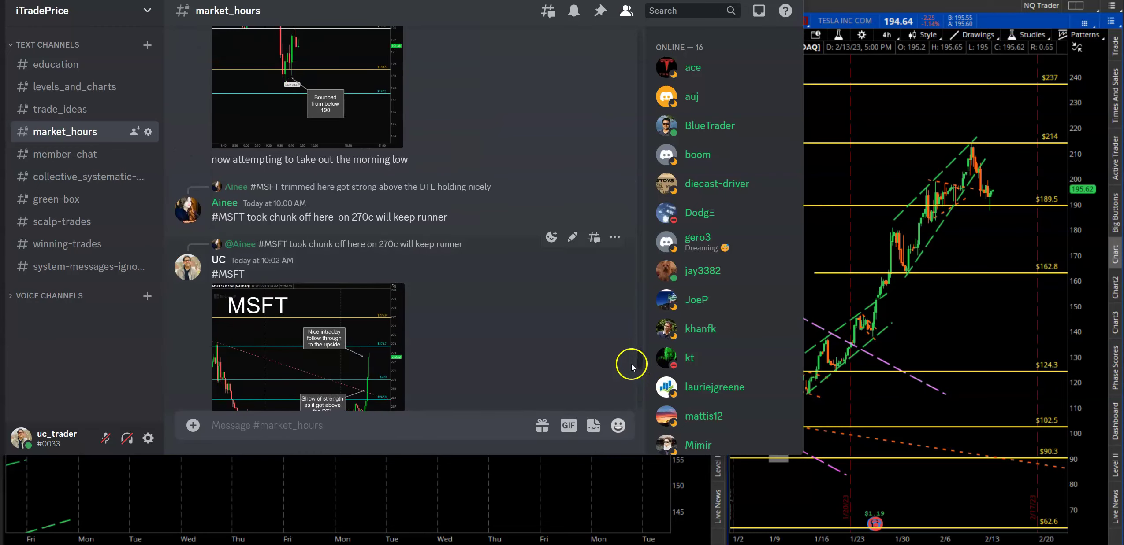
pyautogui.moveTo(640, 365); pyautogui.dragTo(640, 442)
pyautogui.moveTo(644, 387); pyautogui.dragTo(644, 332)
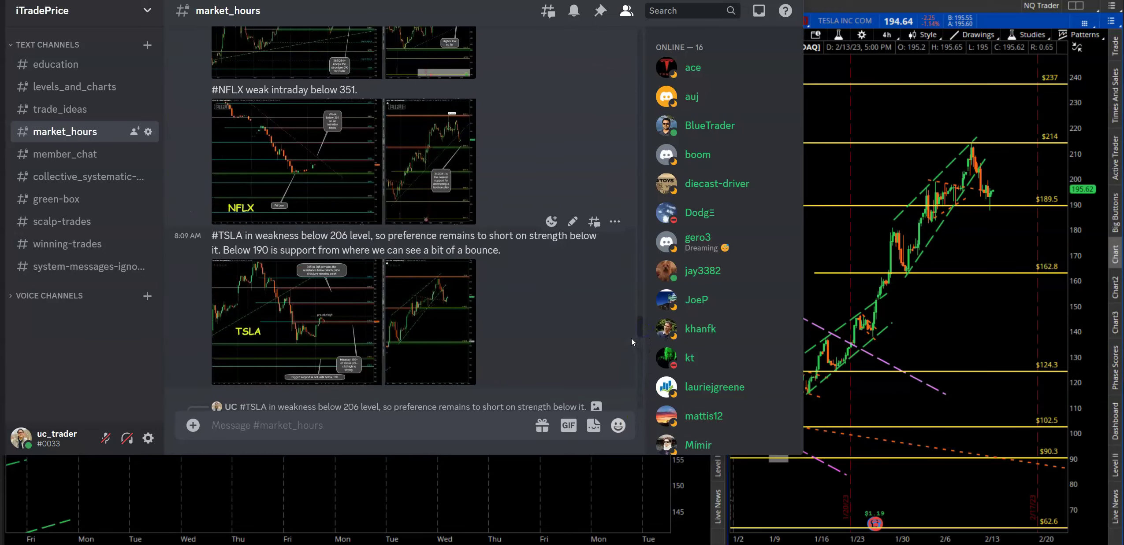
pyautogui.scroll(-2, 451, 319)
pyautogui.click(250, 185)
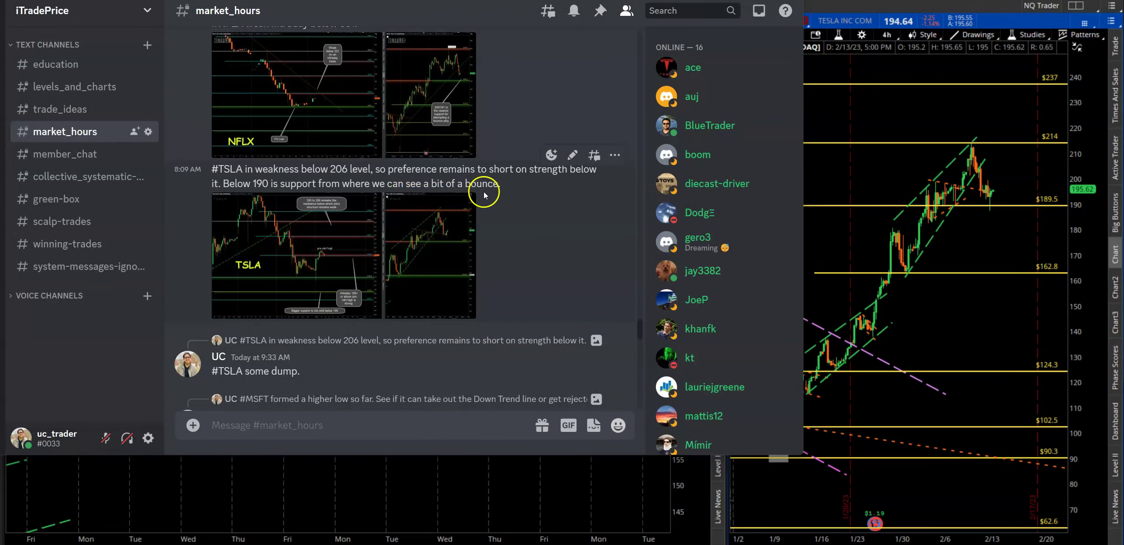
pyautogui.click(341, 257)
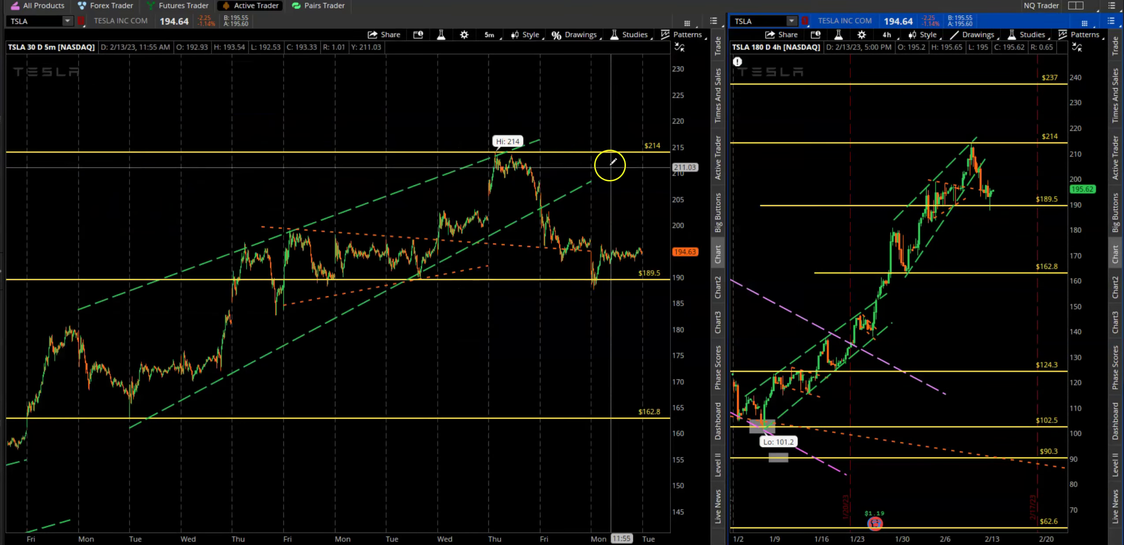
# Step: Set the TSLA intraday chart's time frame to 5 D : 2m and zoom in on Monday's opening candles
pyautogui.click(489, 35)
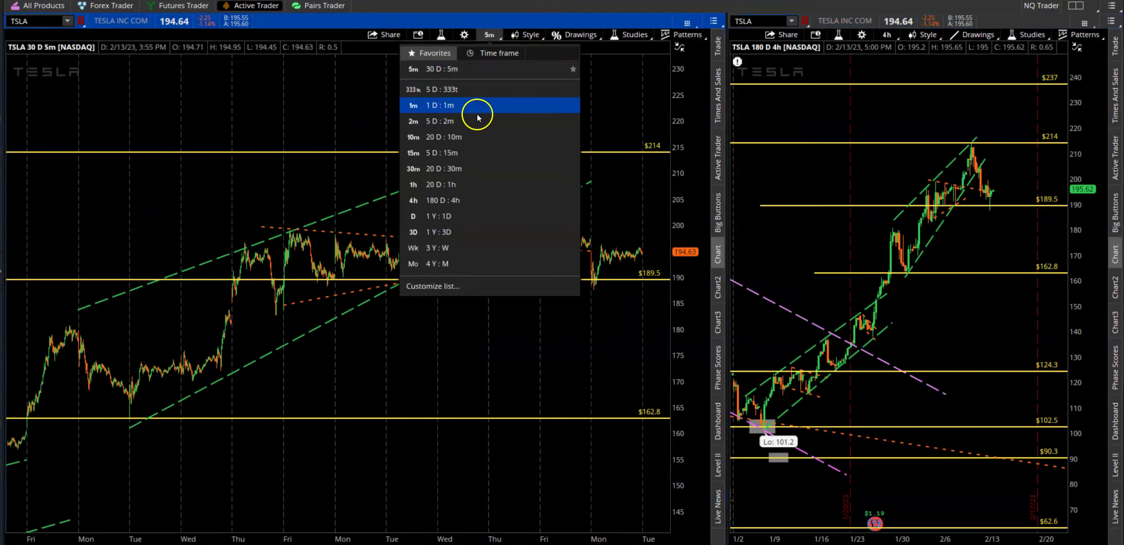
pyautogui.click(476, 127)
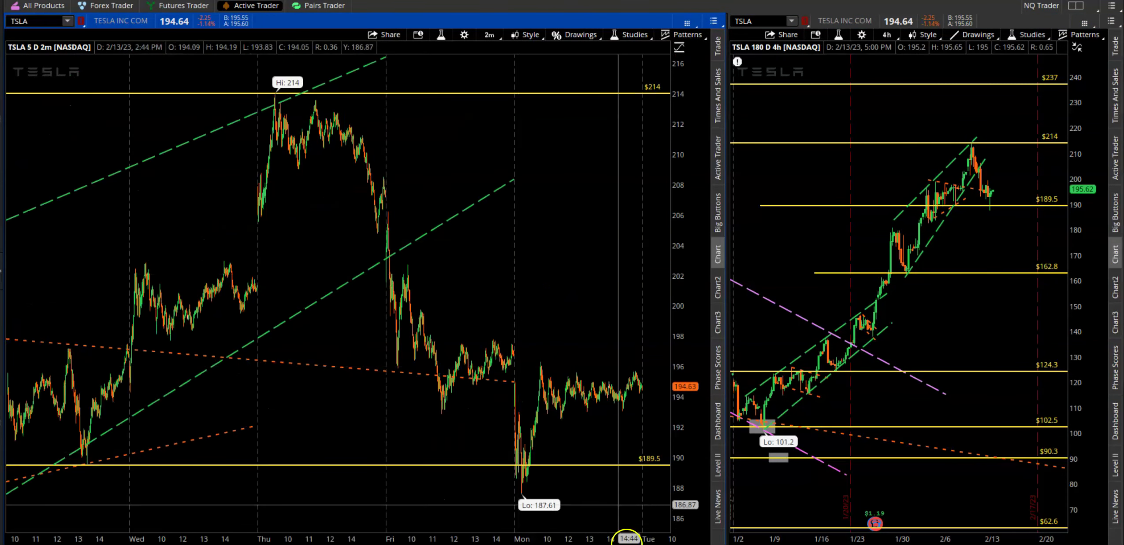
pyautogui.moveTo(401, 188); pyautogui.dragTo(461, 249)
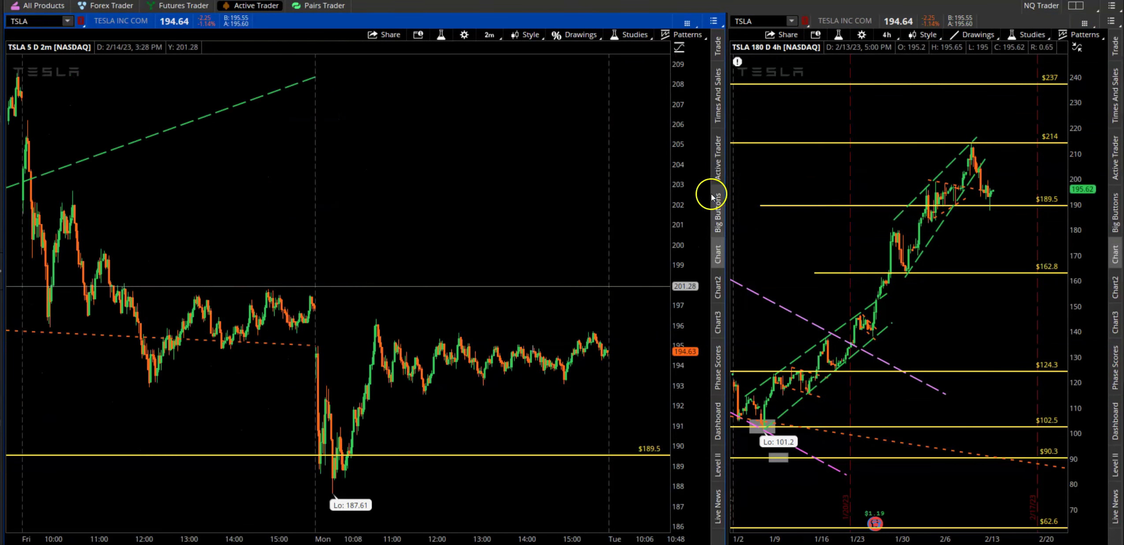
pyautogui.moveTo(63, 144); pyautogui.dragTo(316, 534)
pyautogui.click(316, 534)
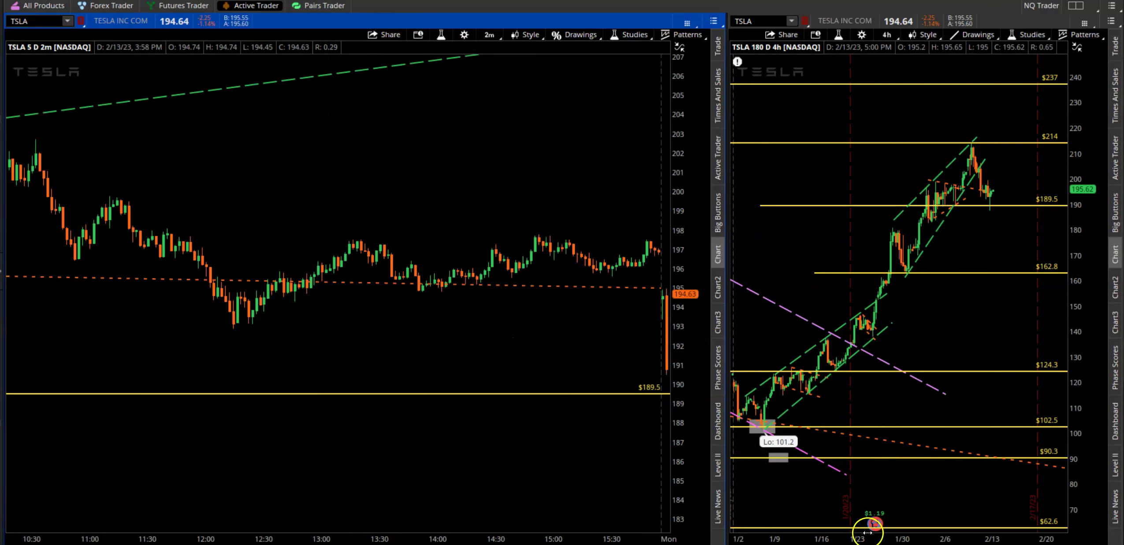
pyautogui.moveTo(459, 174); pyautogui.dragTo(818, 537)
pyautogui.click(660, 259)
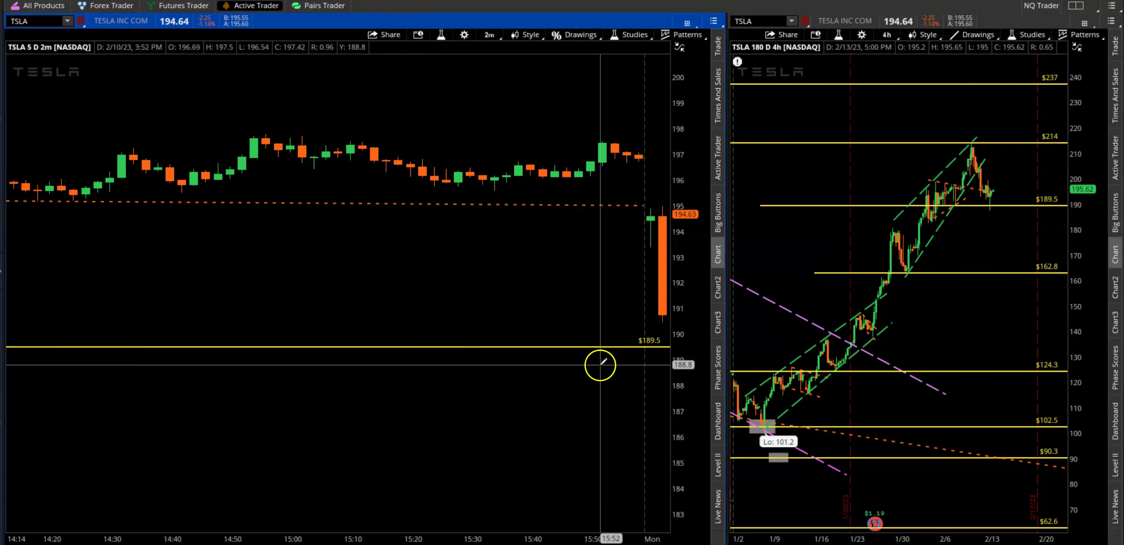
pyautogui.moveTo(515, 538); pyautogui.dragTo(547, 536)
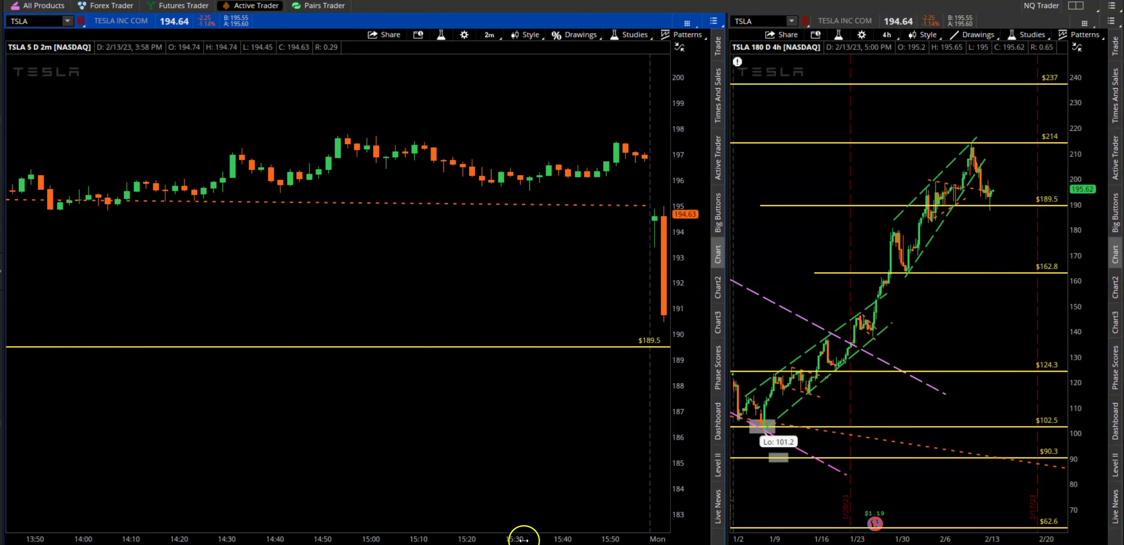
pyautogui.moveTo(689, 133); pyautogui.dragTo(702, 278)
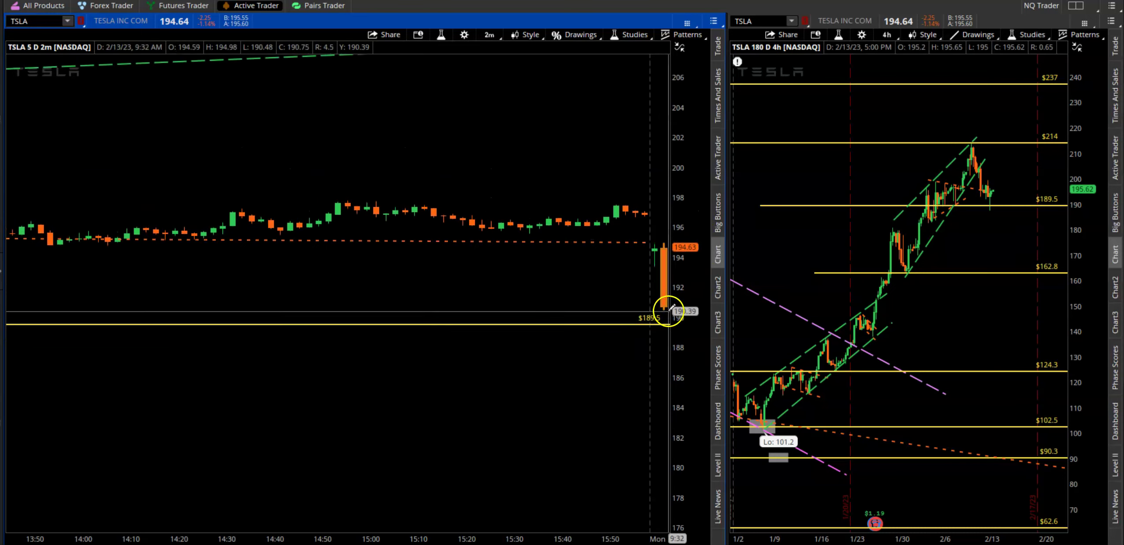
# Step: Compare the TSLA chart posted in Discord with Monday's 2-minute price action around the $189.5 level in thinkorswim
pyautogui.hotkey('alt', 'Tab')
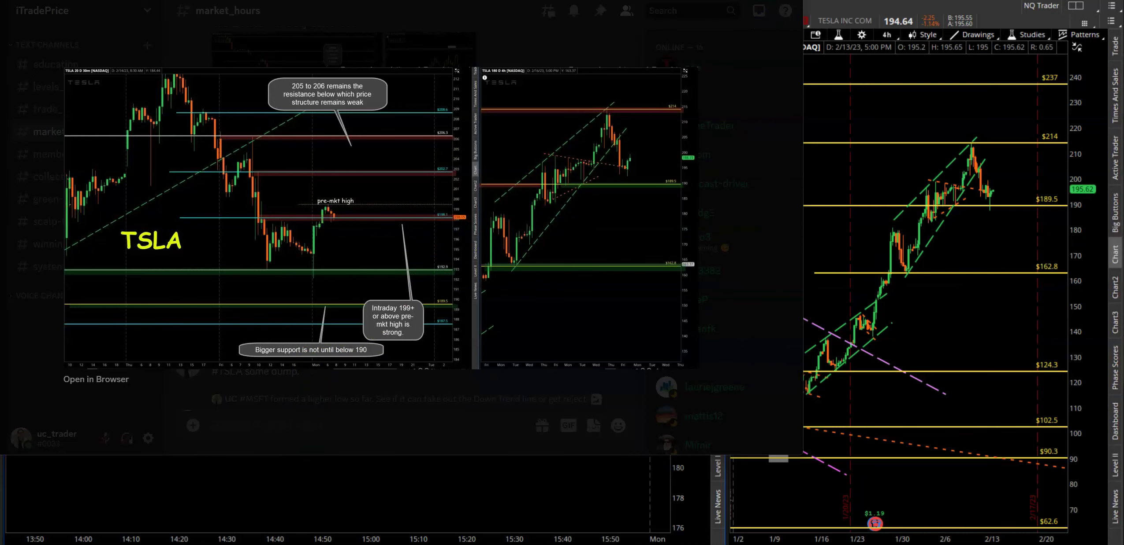
pyautogui.hotkey('alt', 'Tab')
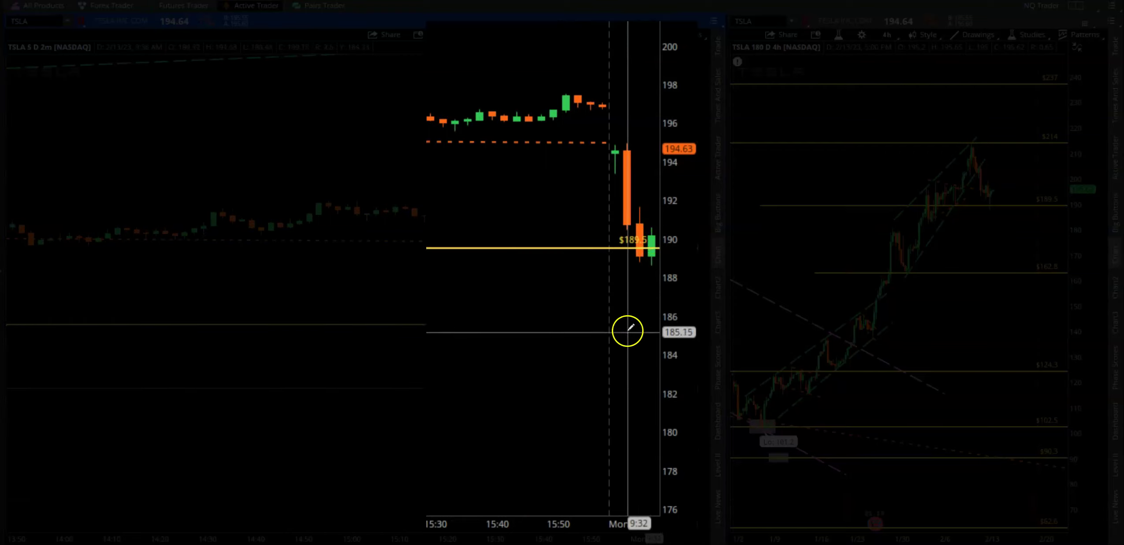
pyautogui.moveTo(690, 305); pyautogui.dragTo(693, 269)
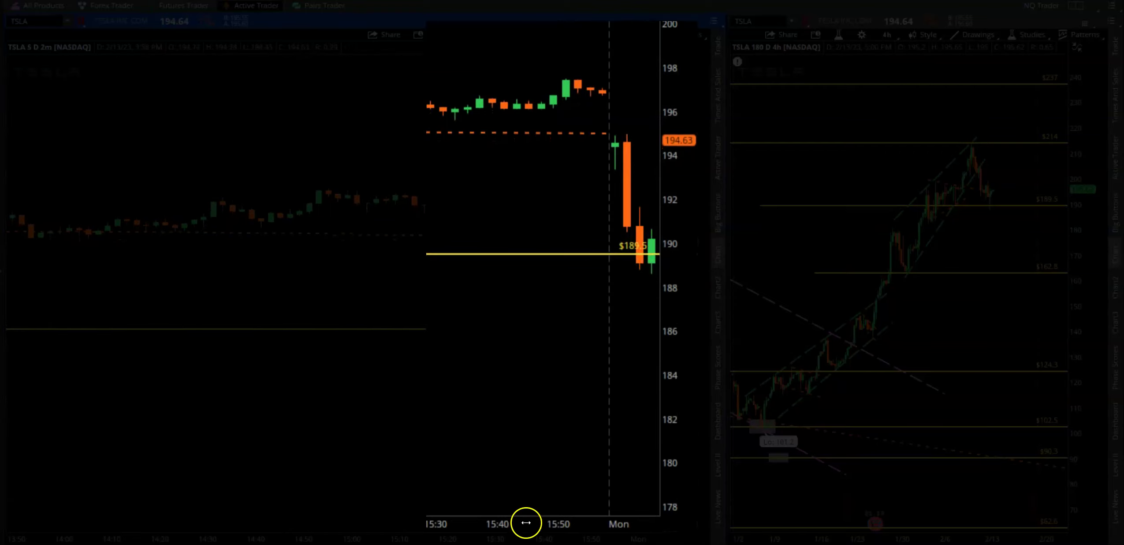
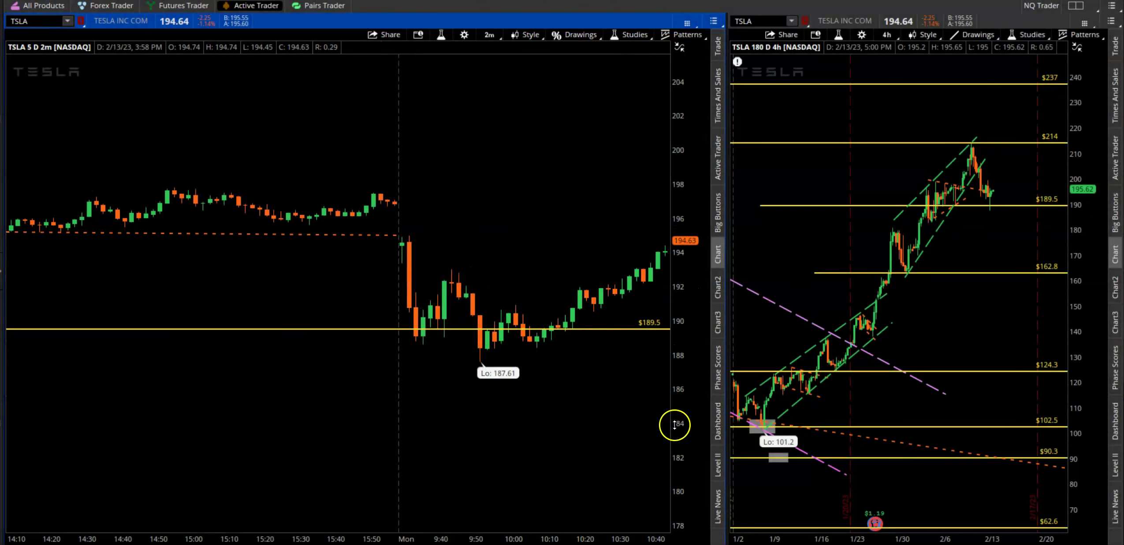
pyautogui.moveTo(694, 415); pyautogui.dragTo(695, 445)
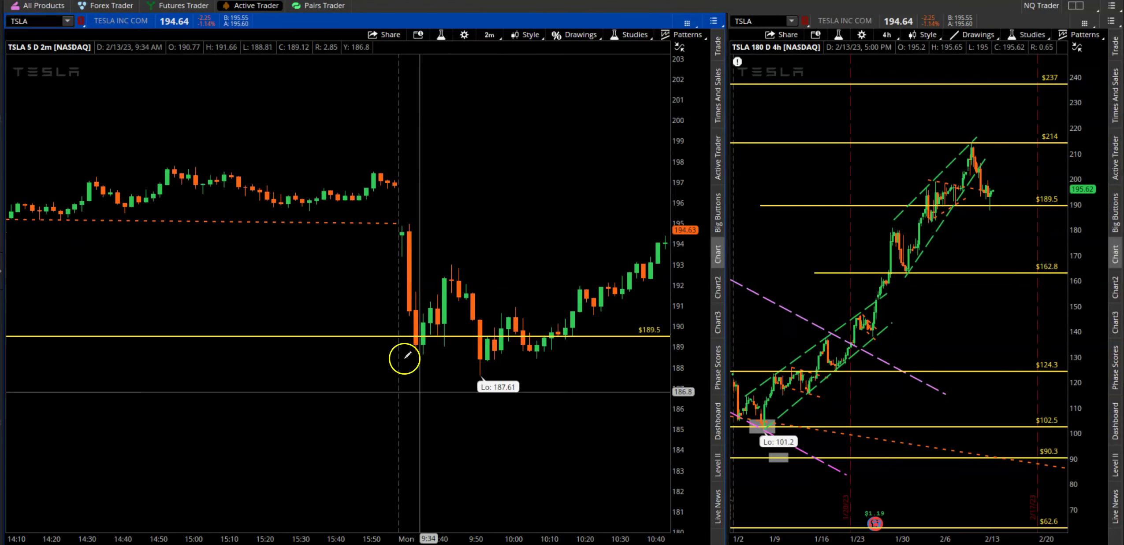
# Step: Set the TSLA intraday chart's time frame to 30 D : 5m and frame Monday's session around the $189.5 level
pyautogui.click(485, 34)
pyautogui.click(477, 115)
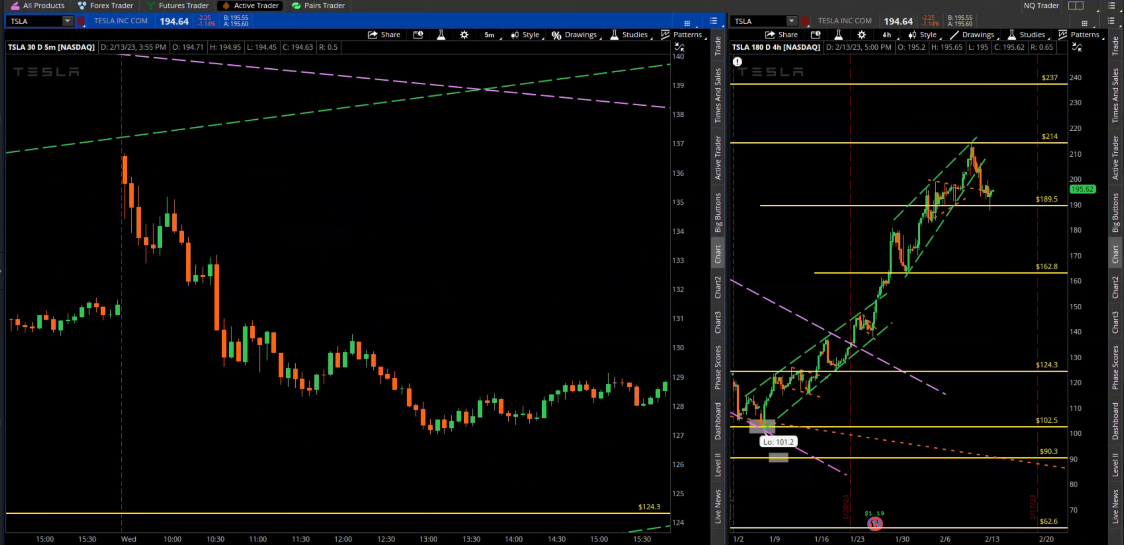
pyautogui.moveTo(688, 140); pyautogui.dragTo(676, 165)
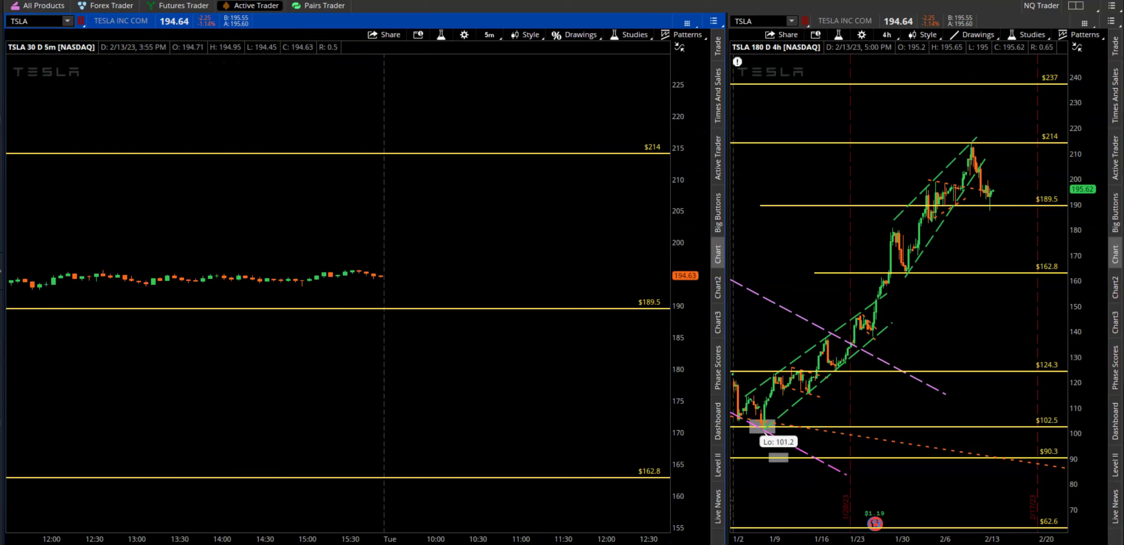
pyautogui.moveTo(376, 535); pyautogui.dragTo(572, 535)
pyautogui.moveTo(254, 241); pyautogui.dragTo(530, 433)
pyautogui.moveTo(692, 321)
pyautogui.mouseDown()
pyautogui.moveTo(695, 331)
pyautogui.moveTo(682, 319)
pyautogui.mouseUp()
pyautogui.moveTo(33, 147); pyautogui.dragTo(422, 490)
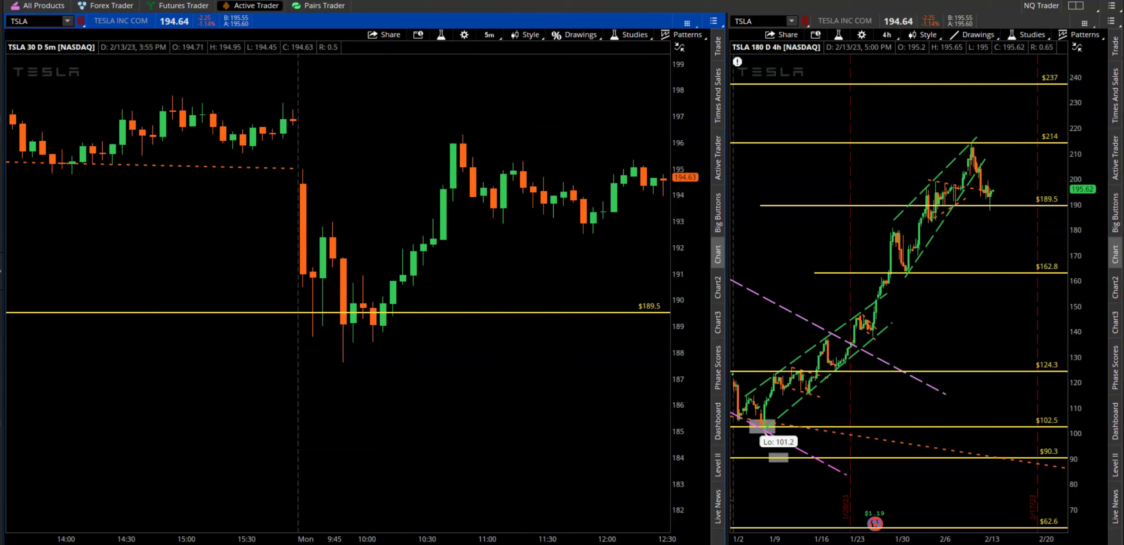
# Step: Switch to Discord and enlarge the chart image of the 8:08 AM NFLX post
pyautogui.moveTo(638, 544)
pyautogui.click(638, 544)
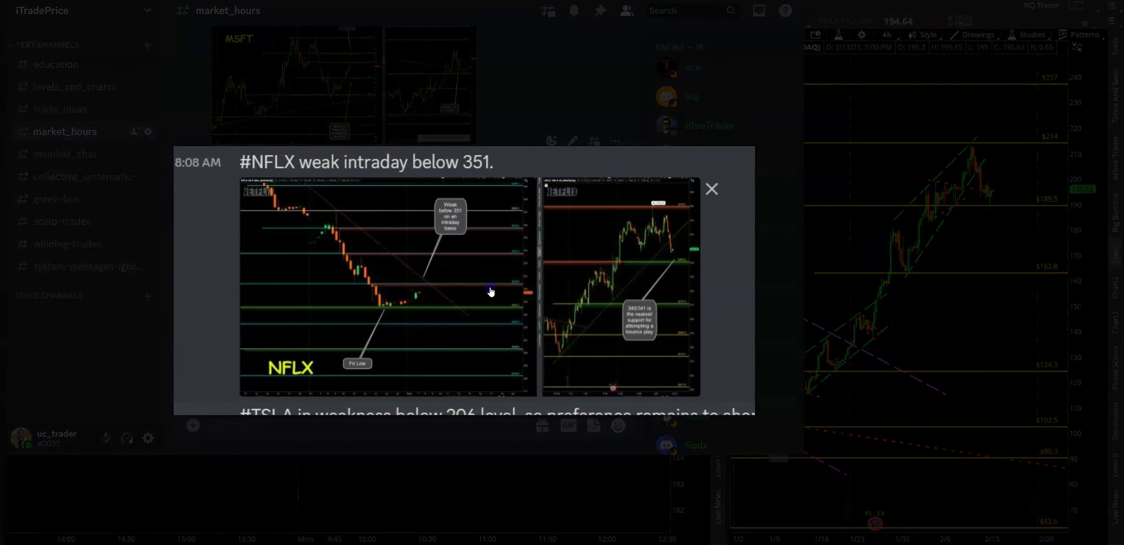
pyautogui.click(490, 291)
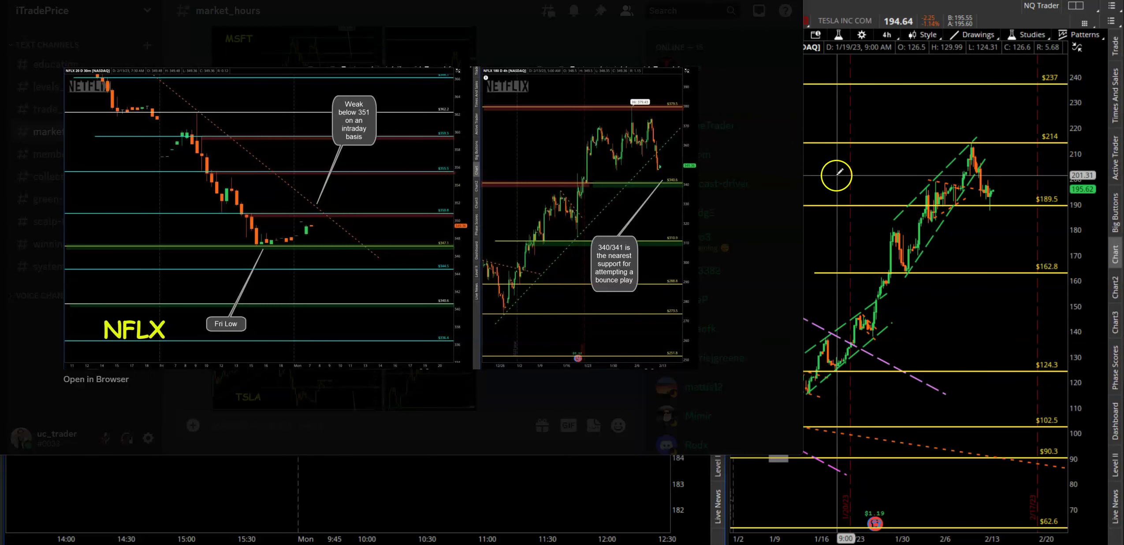
# Step: Switch back to thinkorswim and load the symbol NFLX in the linked charts
pyautogui.hotkey('alt', 'Tab')
pyautogui.click(48, 19)
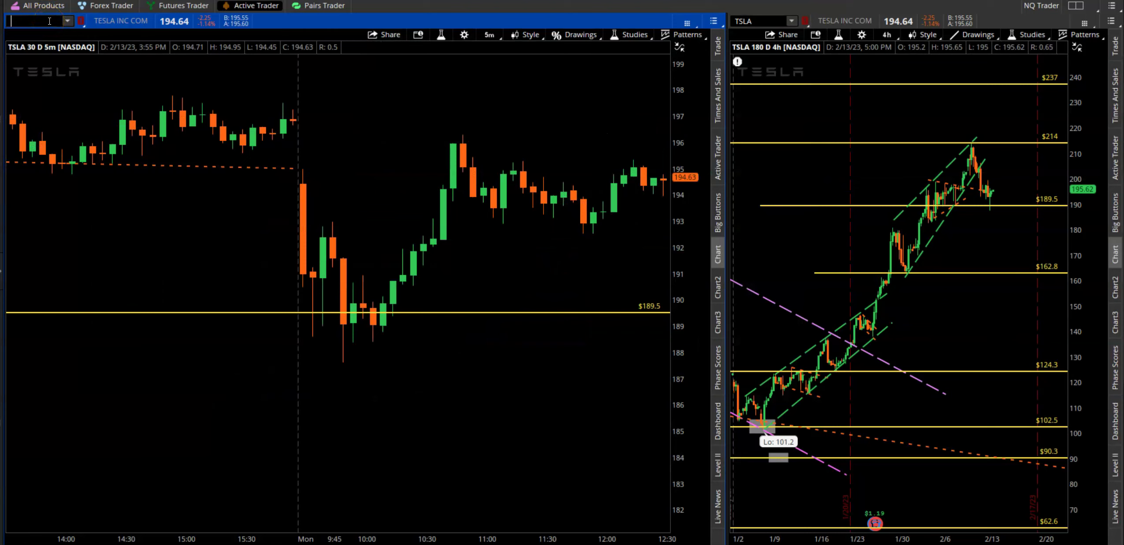
pyautogui.press('Return')
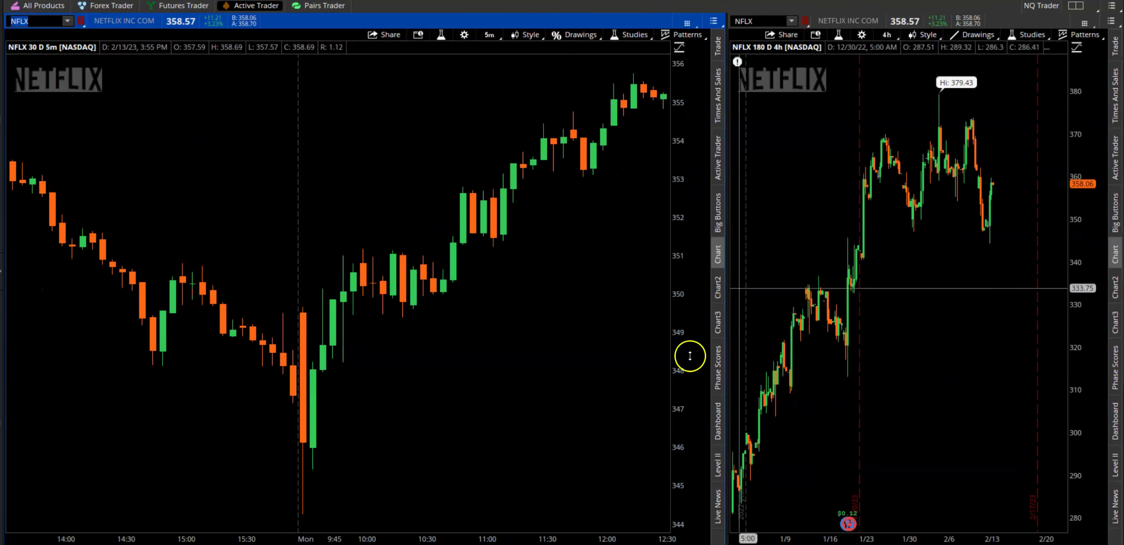
# Step: Examine Monday's opening candles on the NFLX 5-minute chart near the $347.9 and $344.5 levels
pyautogui.scroll(-3, 697, 223)
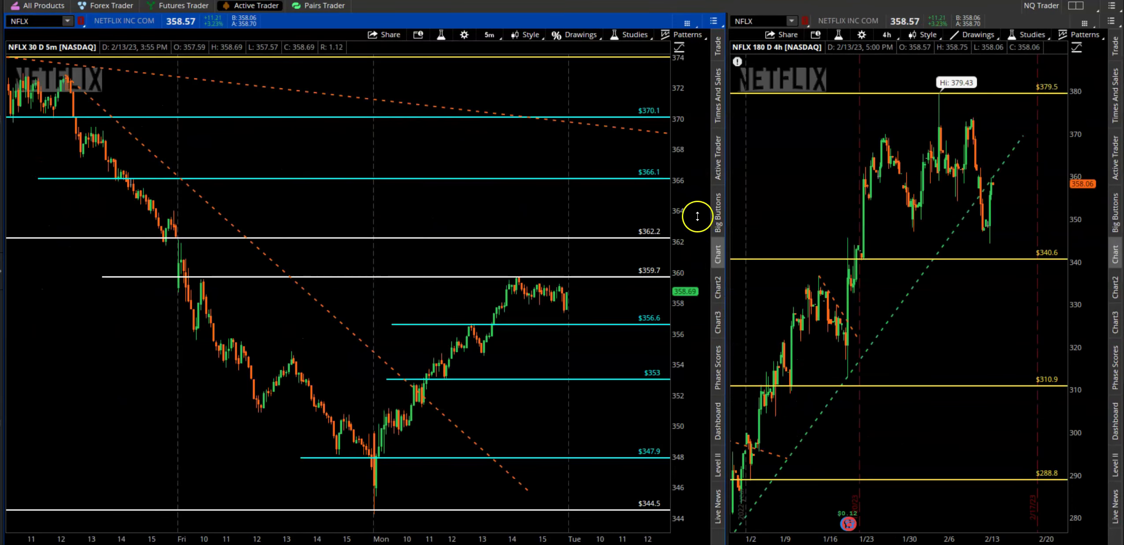
pyautogui.moveTo(697, 224); pyautogui.dragTo(697, 215)
pyautogui.moveTo(98, 187); pyautogui.dragTo(672, 534)
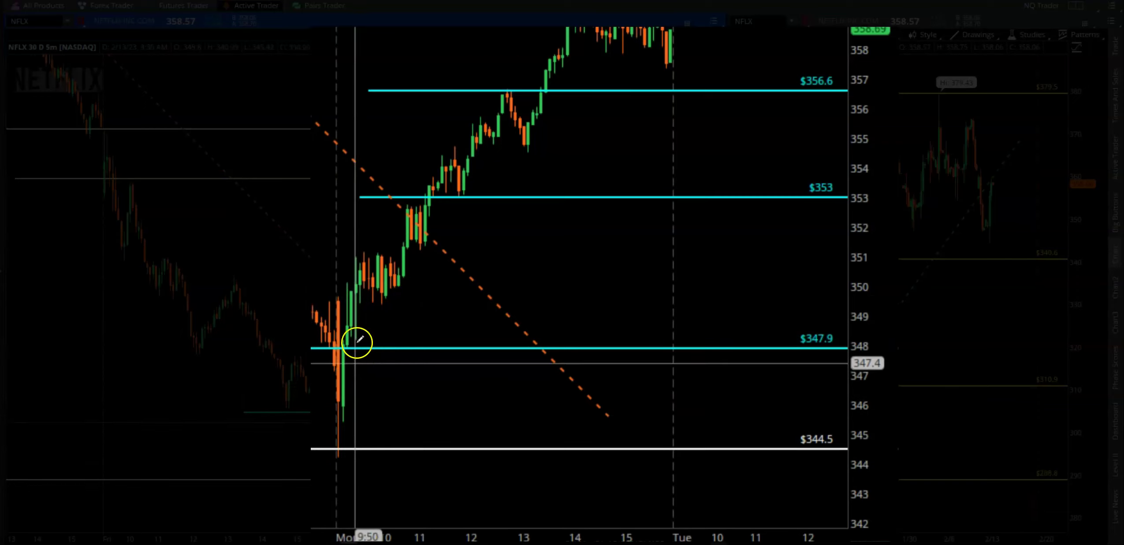
pyautogui.moveTo(130, 224); pyautogui.dragTo(673, 527)
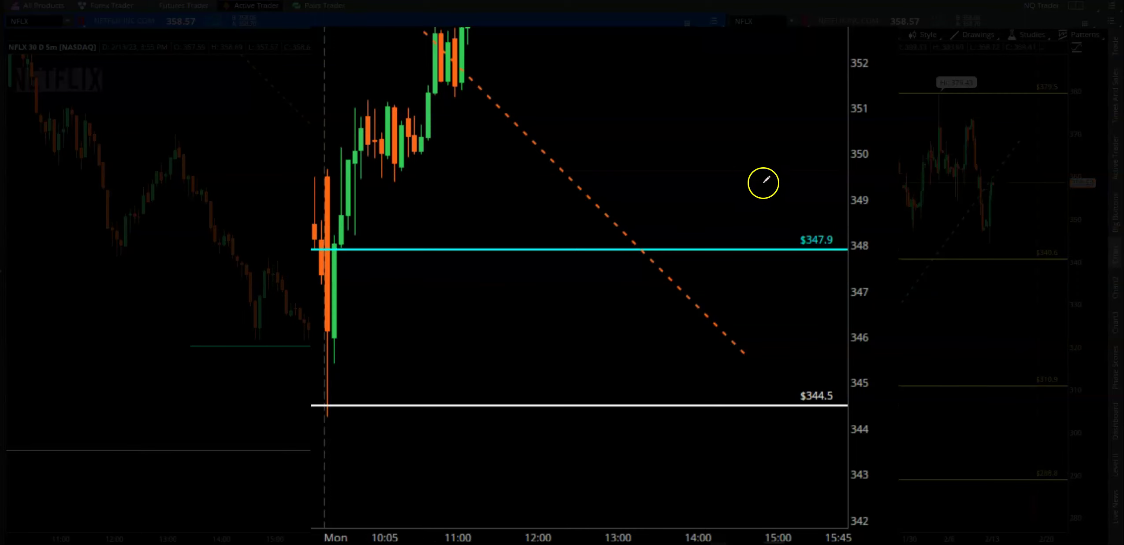
pyautogui.moveTo(693, 169); pyautogui.dragTo(865, 153)
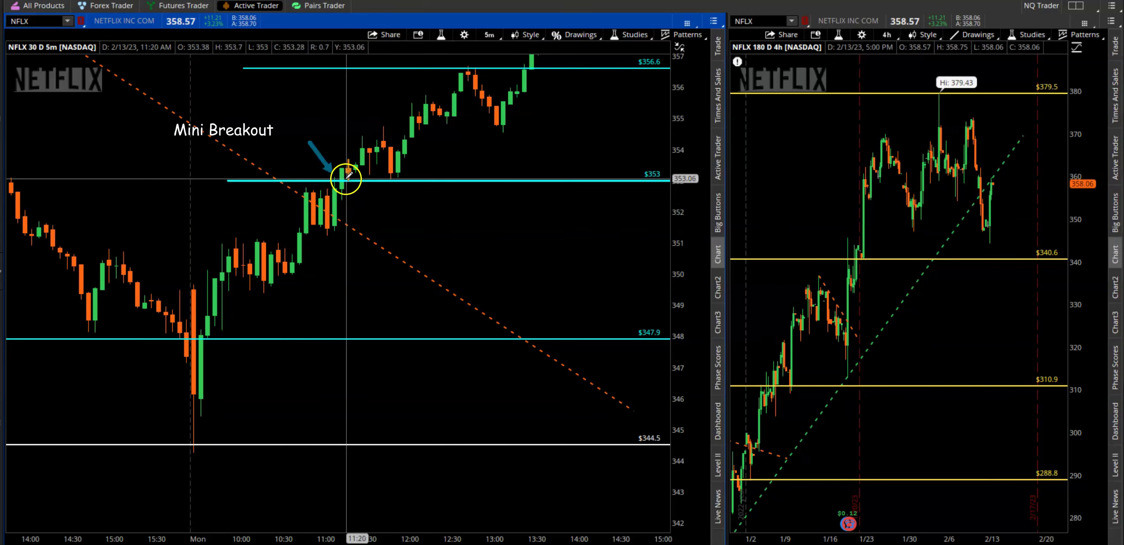
# Step: Examine Monday's NFLX price action between the $353 and $359.7 levels on the 5-minute chart
pyautogui.moveTo(698, 139); pyautogui.dragTo(700, 267)
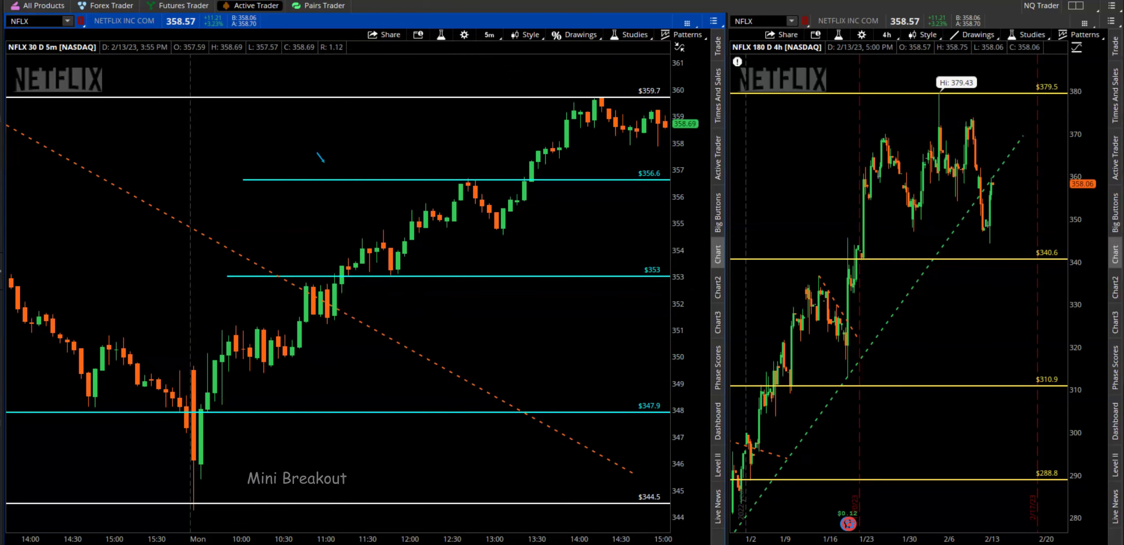
pyautogui.moveTo(440, 308); pyautogui.dragTo(278, 309)
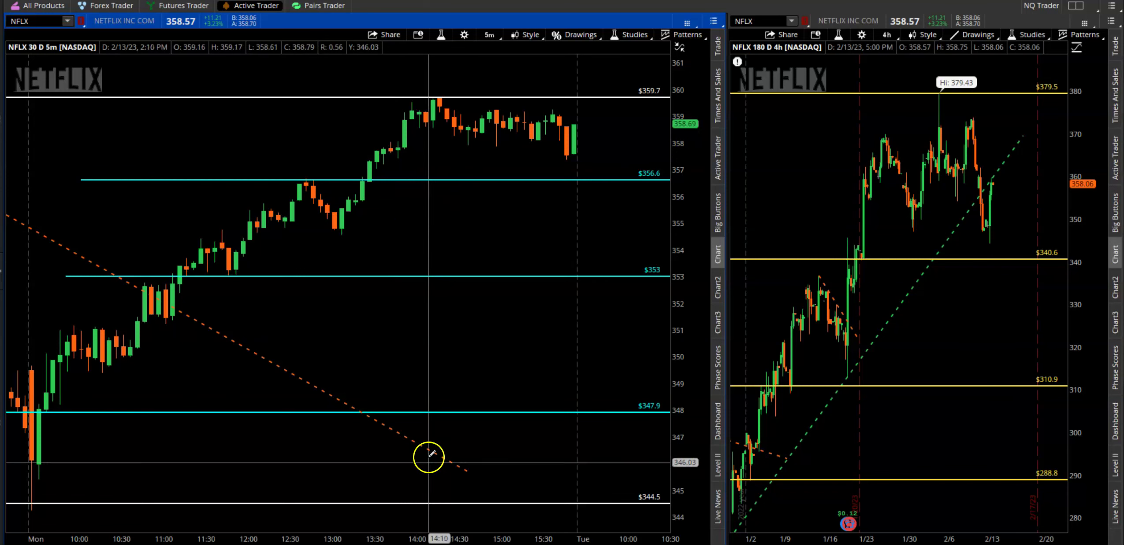
pyautogui.moveTo(388, 538); pyautogui.dragTo(520, 538)
pyautogui.moveTo(695, 181); pyautogui.dragTo(695, 206)
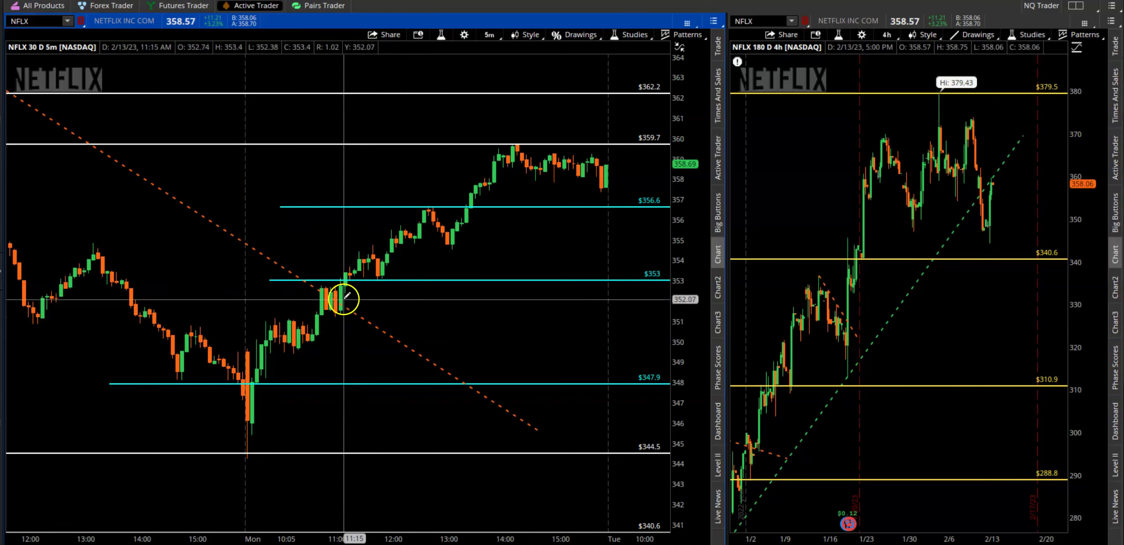
# Step: Examine Monday's NFLX rally from the $344.5 level to the $359.7 level against the previous session on the 5-minute chart
pyautogui.moveTo(175, 120); pyautogui.dragTo(669, 504)
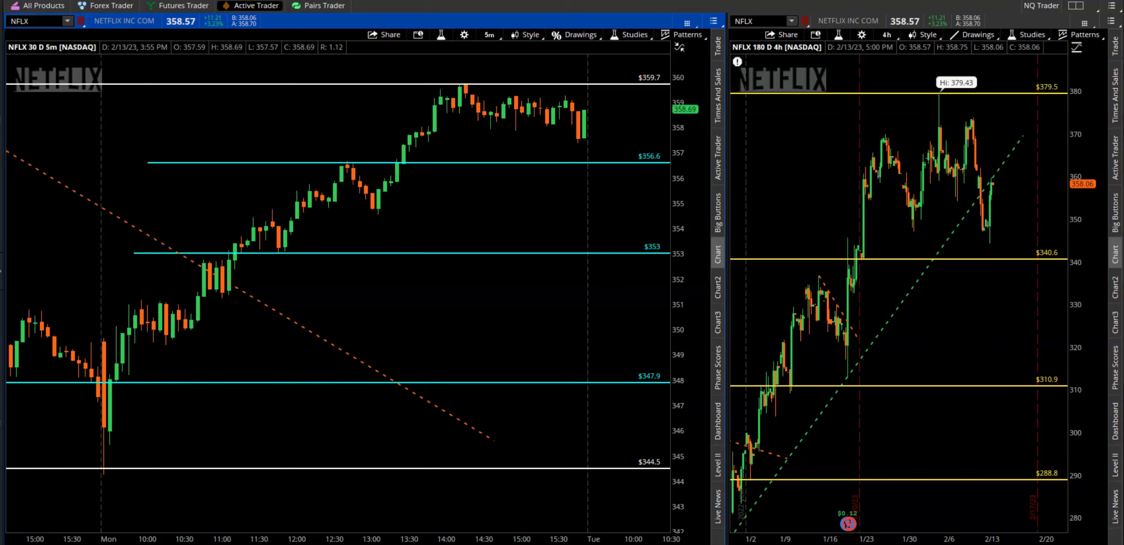
pyautogui.moveTo(260, 537); pyautogui.dragTo(397, 538)
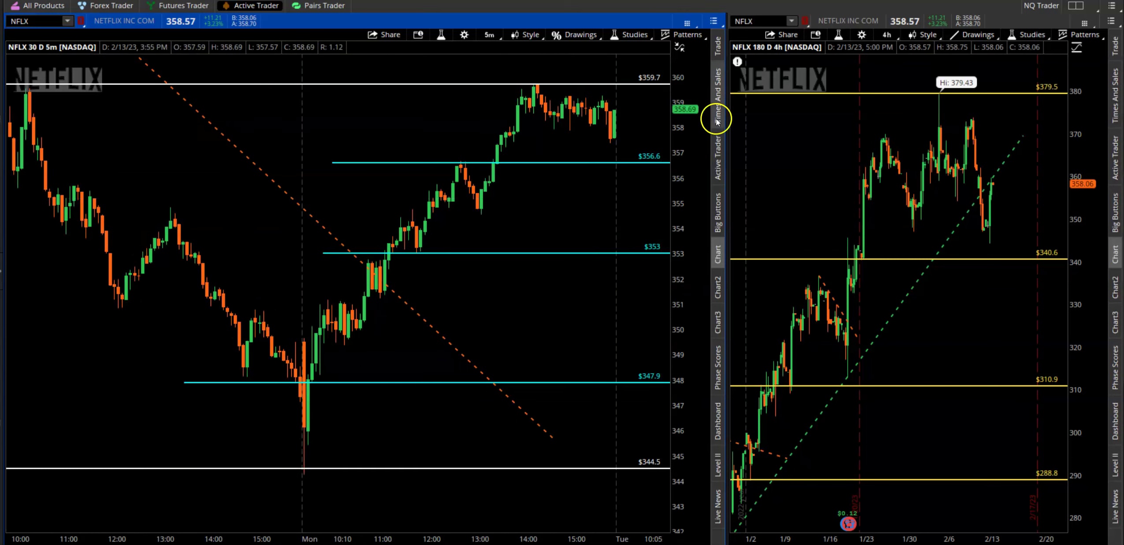
pyautogui.moveTo(695, 135); pyautogui.dragTo(700, 293)
pyautogui.moveTo(249, 543); pyautogui.dragTo(351, 541)
pyautogui.moveTo(141, 97); pyautogui.dragTo(881, 466)
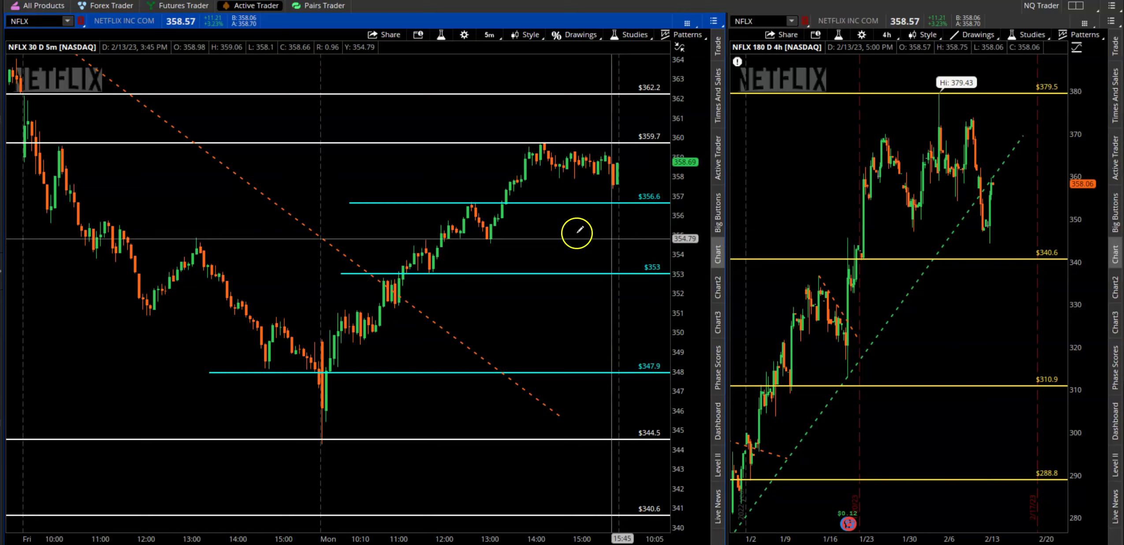
pyautogui.moveTo(384, 193); pyautogui.dragTo(765, 415)
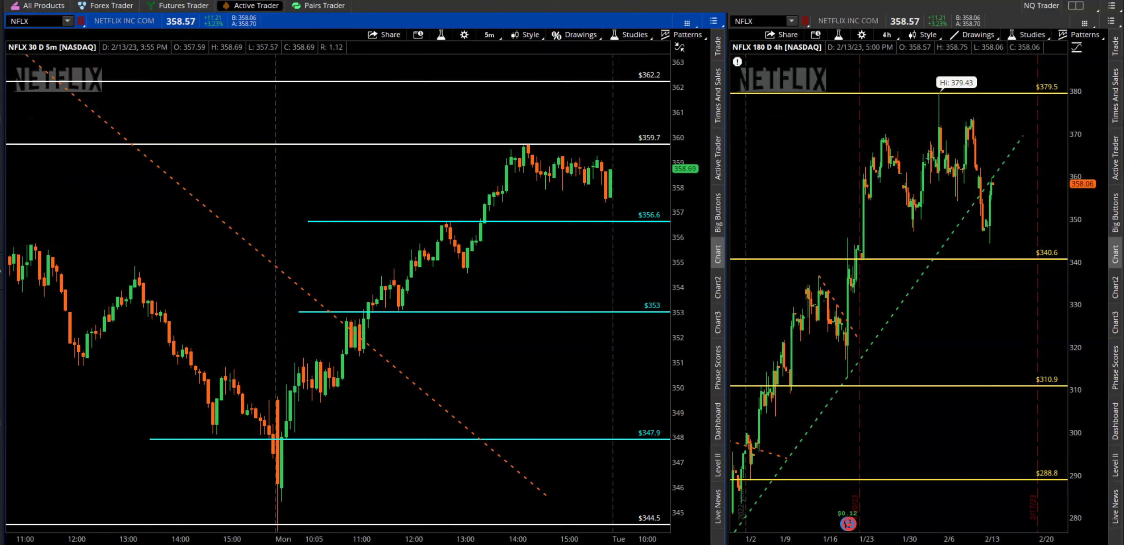
# Step: Switch to Discord, close the enlarged NFLX image and enlarge the chart image of the 8:08 AM MSFT post
pyautogui.hotkey('alt', 'Tab')
pyautogui.click(713, 174)
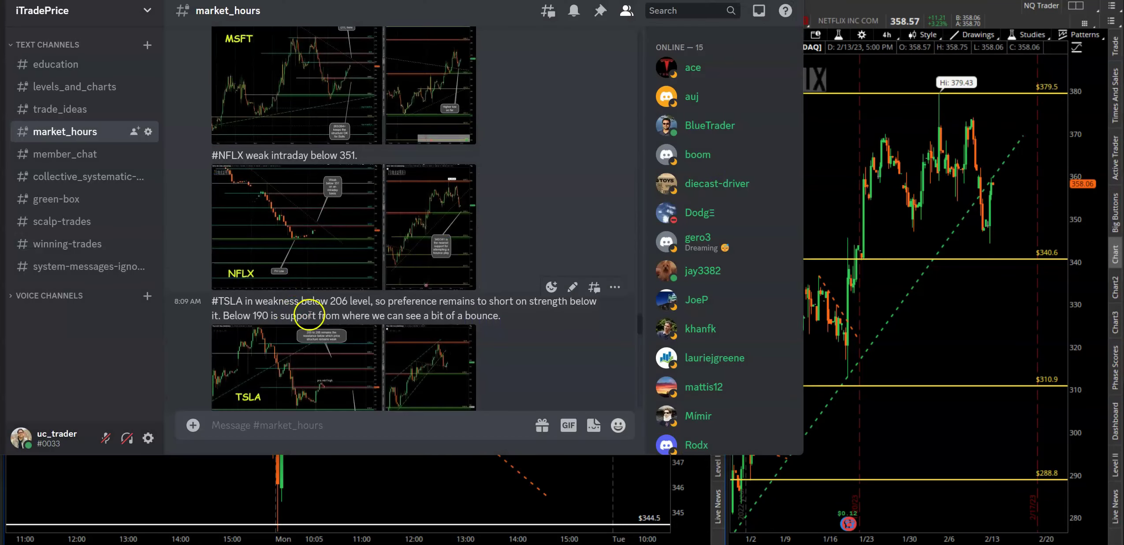
pyautogui.scroll(3, 477, 318)
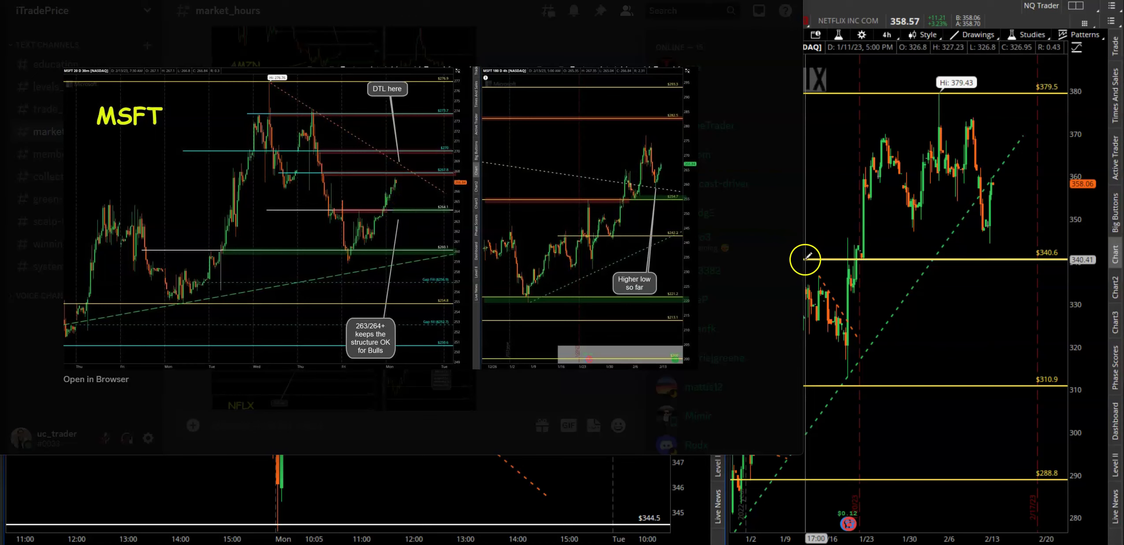
# Step: Switch back to thinkorswim and load the symbol MSFT in the linked charts
pyautogui.hotkey('alt', 'Tab')
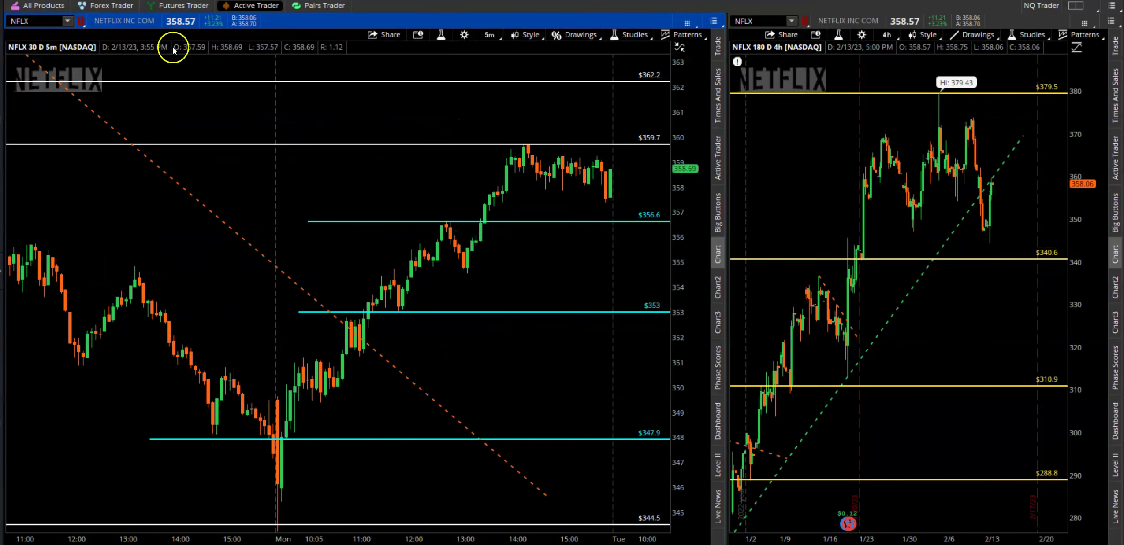
pyautogui.click(50, 24)
pyautogui.write('MSFT')
pyautogui.press('Return')
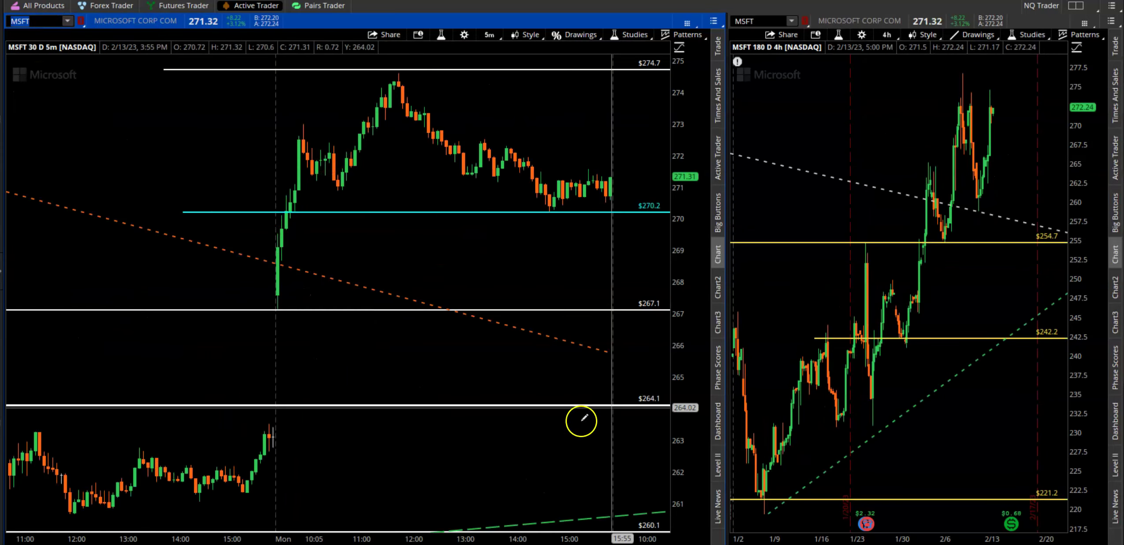
# Step: Examine Monday's MSFT open near $267.1 and the move through the downtrend line and the $270.2 level on the 5-minute chart
pyautogui.scroll(-3, 337, 294)
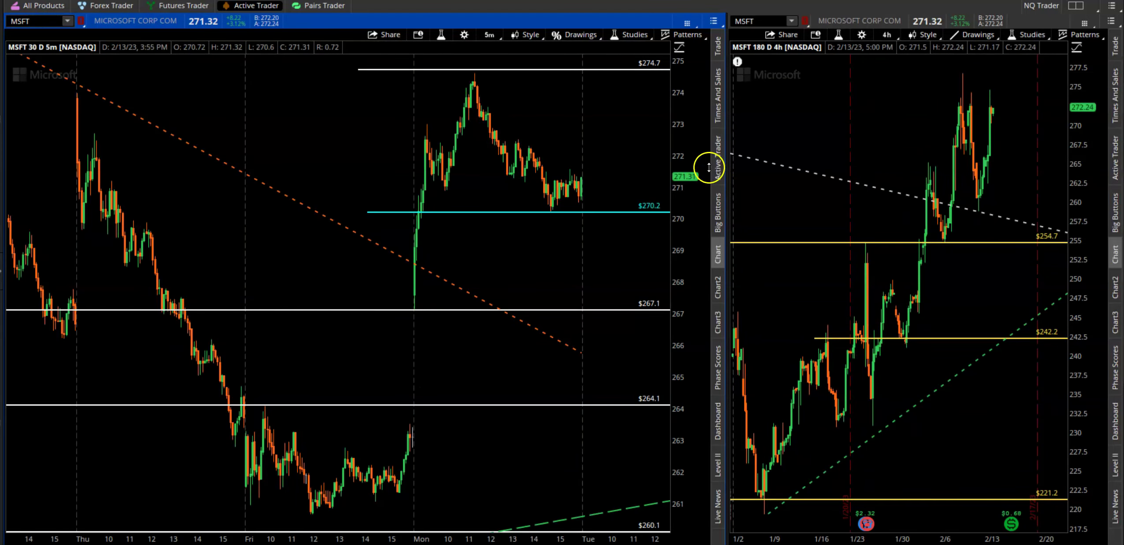
pyautogui.moveTo(709, 167); pyautogui.dragTo(710, 293)
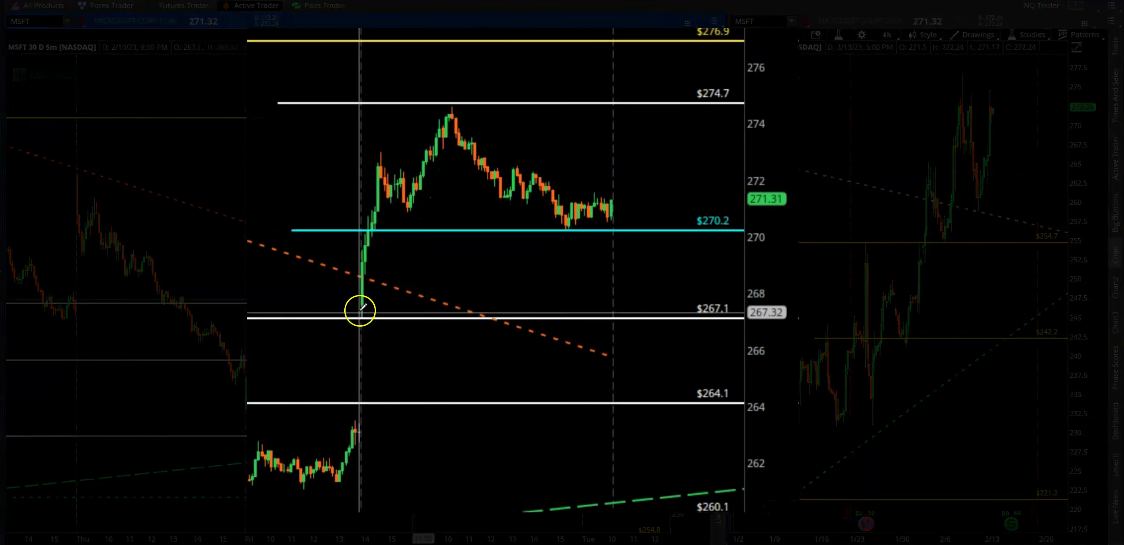
pyautogui.moveTo(300, 118); pyautogui.dragTo(701, 488)
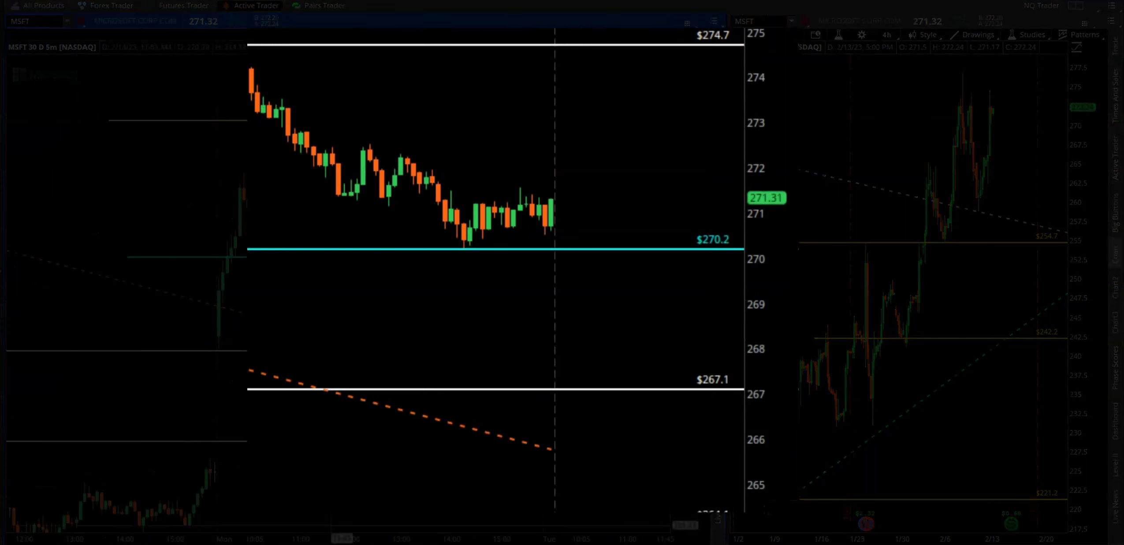
pyautogui.hscroll(-5, 496, 270)
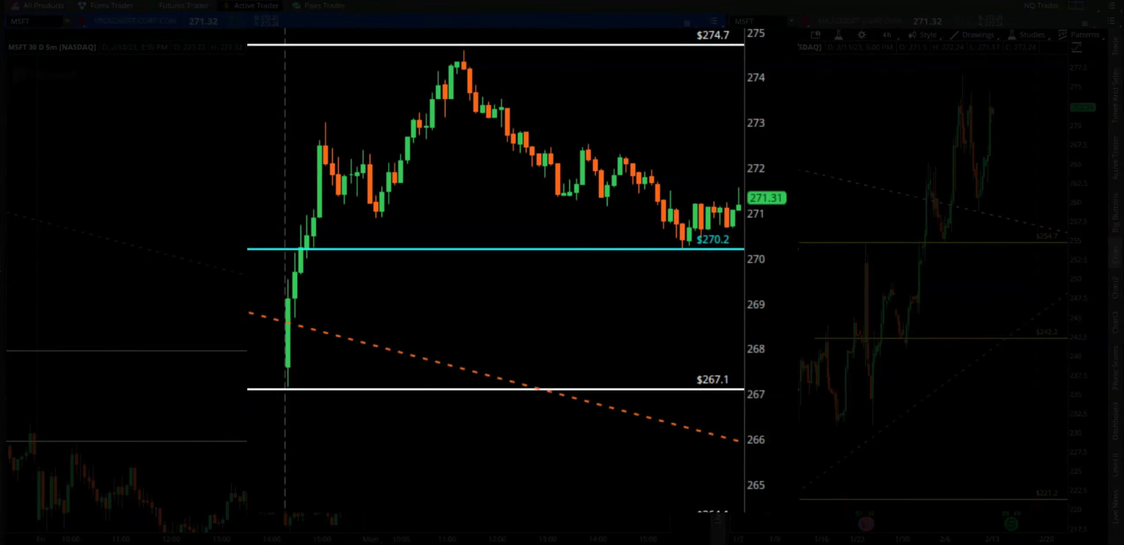
pyautogui.moveTo(285, 544); pyautogui.dragTo(467, 541)
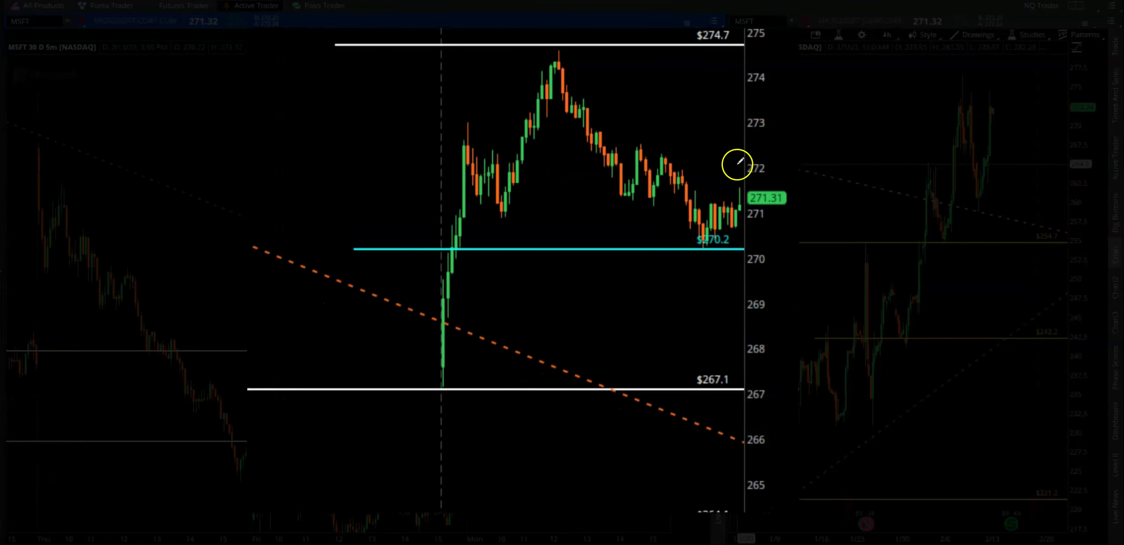
pyautogui.moveTo(791, 91); pyautogui.dragTo(777, 317)
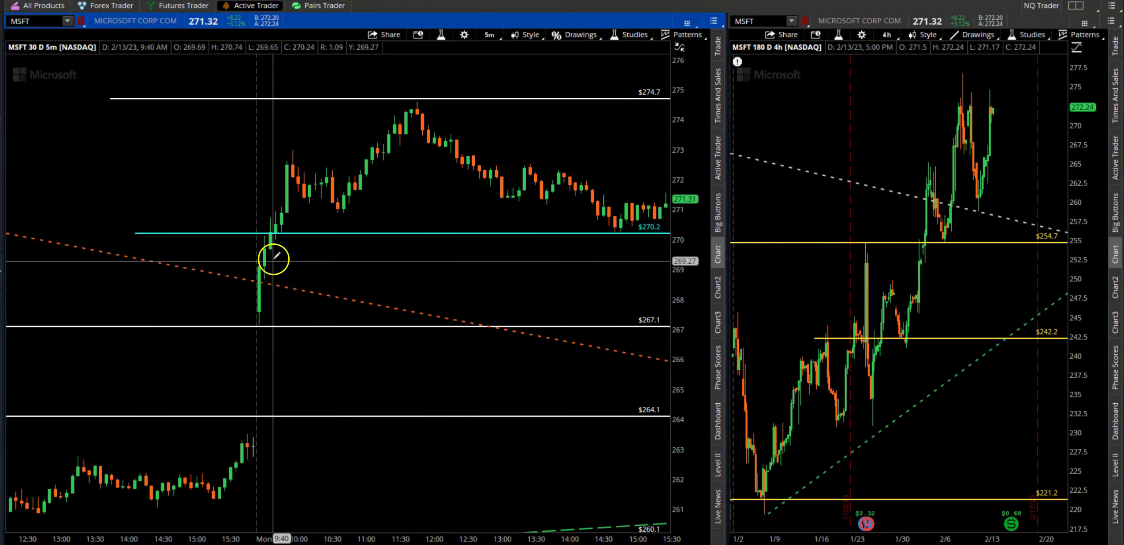
pyautogui.moveTo(167, 73); pyautogui.dragTo(853, 467)
pyautogui.moveTo(337, 293); pyautogui.dragTo(427, 294)
pyautogui.hscroll(8, 338, 287)
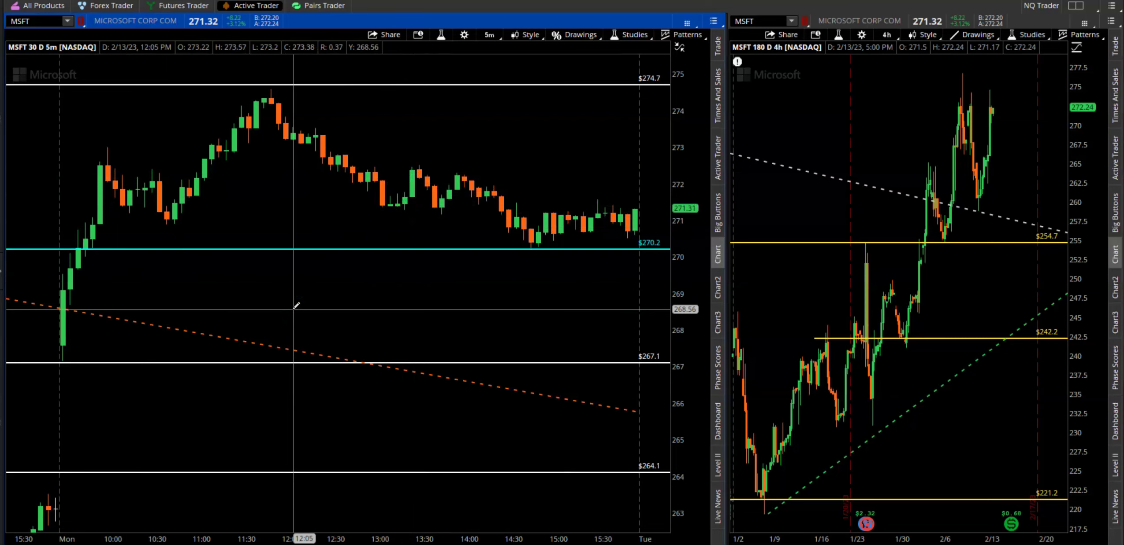
# Step: Draw two falling trendlines around MSFT's 10:00 to 11:00 AM pullback, from about $273 to $271.7 and about $271.2 to $270.7
pyautogui.moveTo(292, 310); pyautogui.dragTo(426, 310)
pyautogui.click(633, 542)
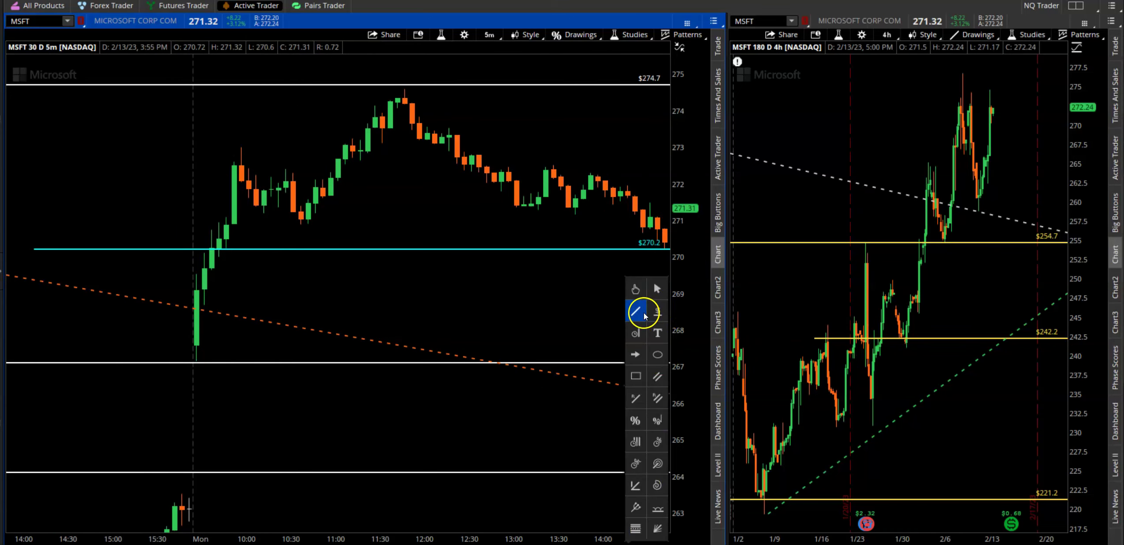
pyautogui.click(644, 316)
pyautogui.click(242, 145)
pyautogui.click(337, 194)
pyautogui.click(238, 214)
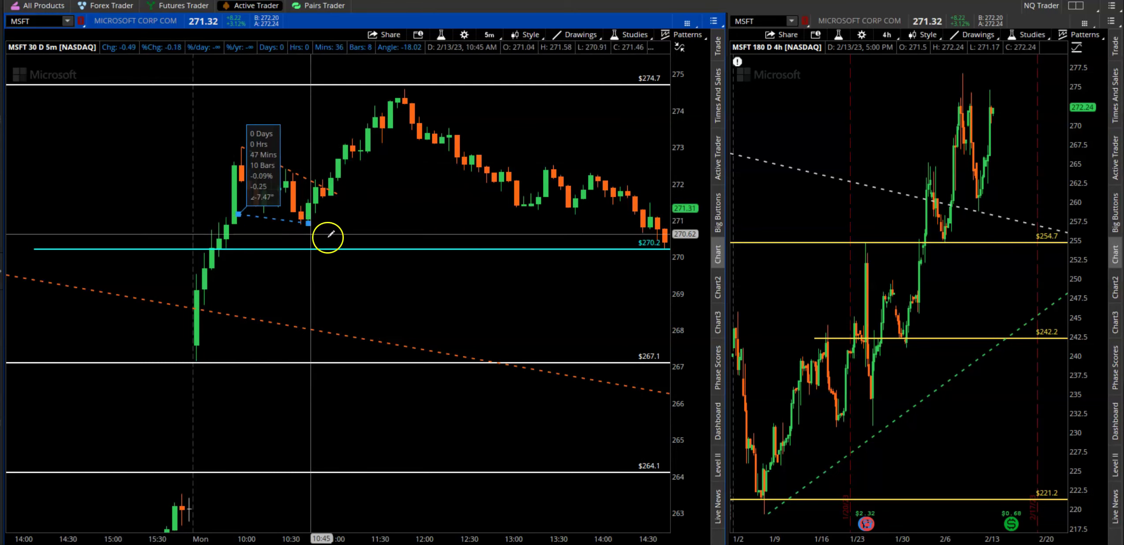
pyautogui.click(343, 232)
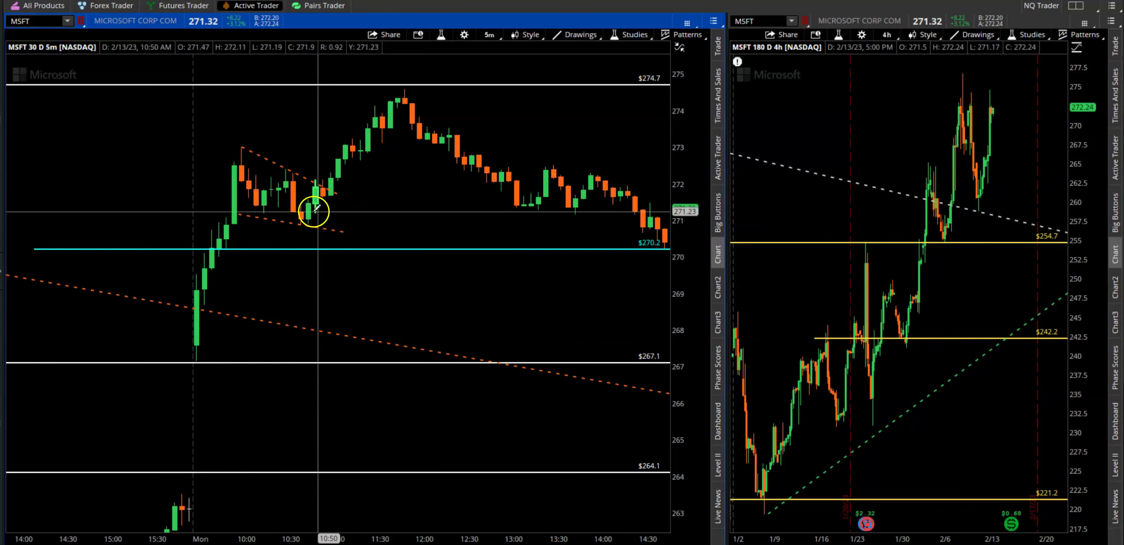
pyautogui.moveTo(91, 100); pyautogui.dragTo(508, 403)
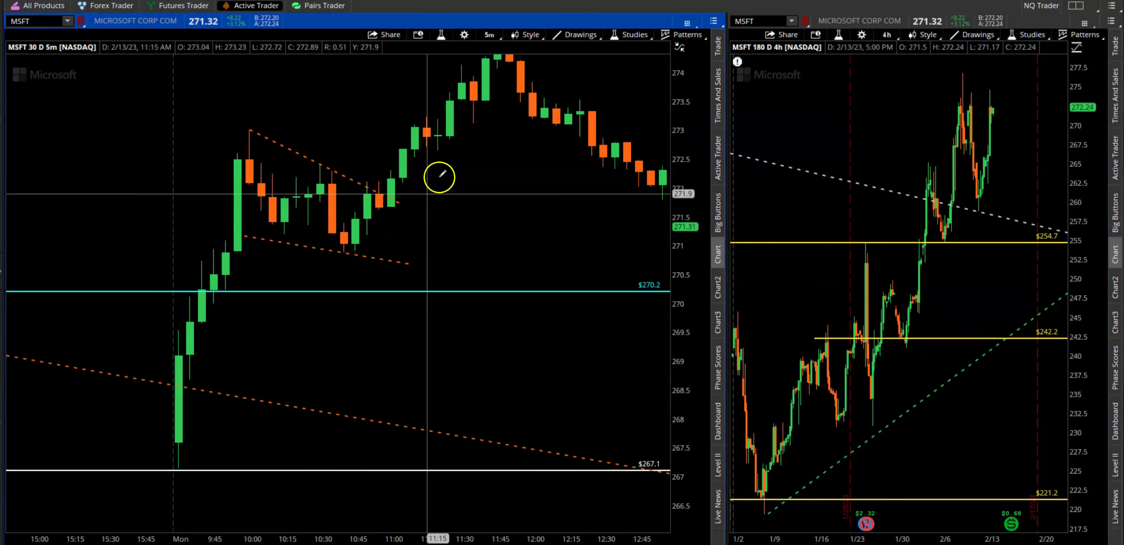
pyautogui.moveTo(683, 110); pyautogui.dragTo(675, 175)
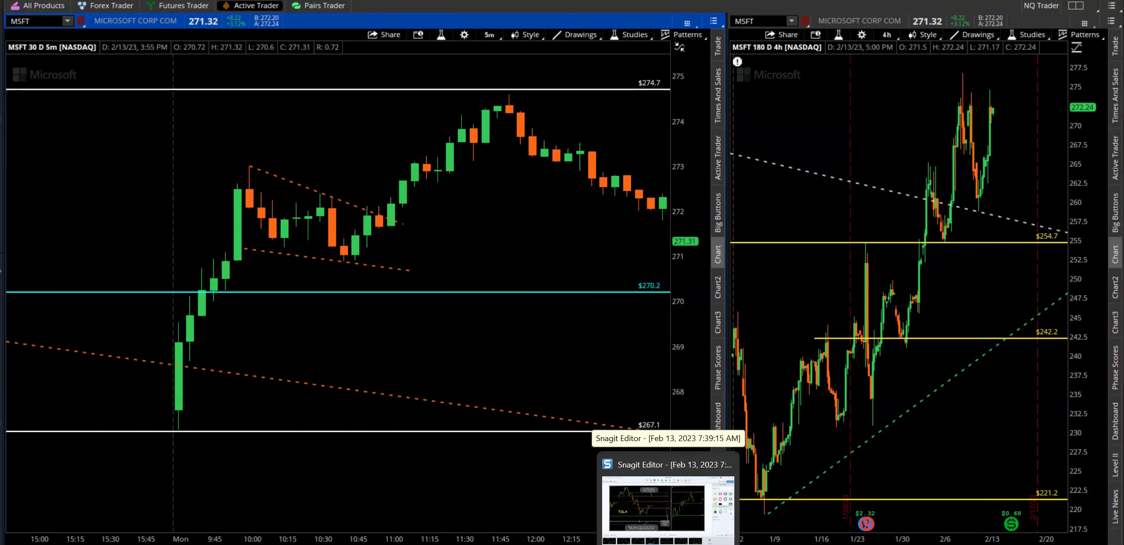
# Step: Switch to Discord, close the enlarged MSFT image and review the AMZN, MSFT and NFLX posts in the market_hours channel
pyautogui.moveTo(638, 544)
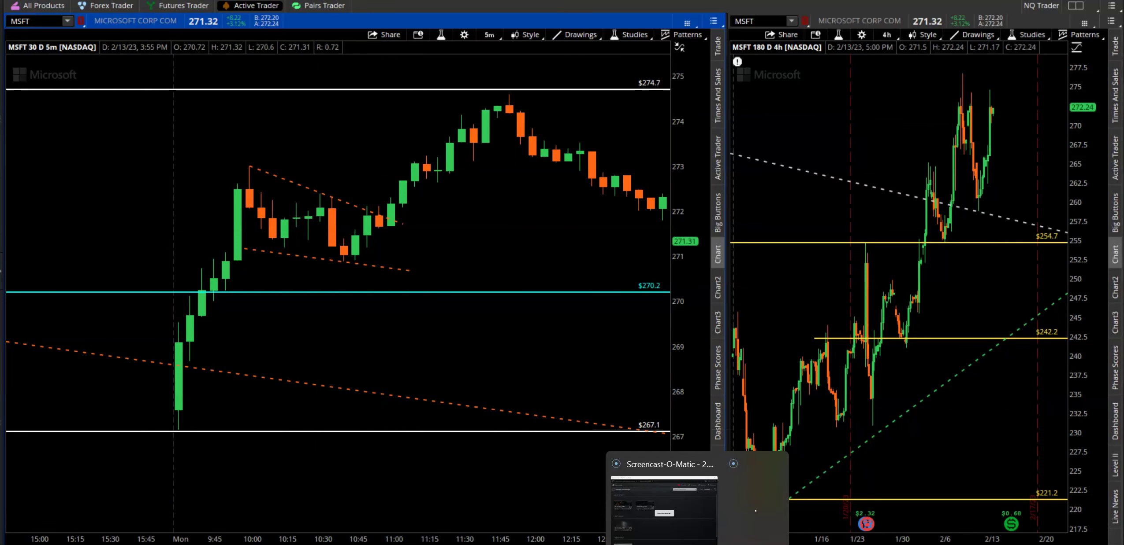
pyautogui.click(639, 507)
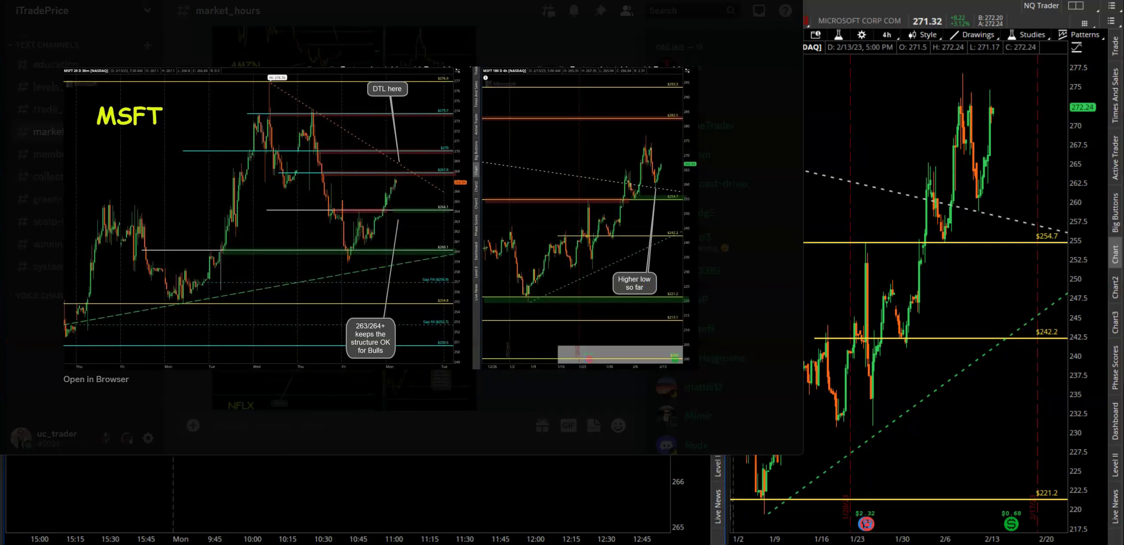
pyautogui.click(721, 171)
pyautogui.scroll(3, 439, 298)
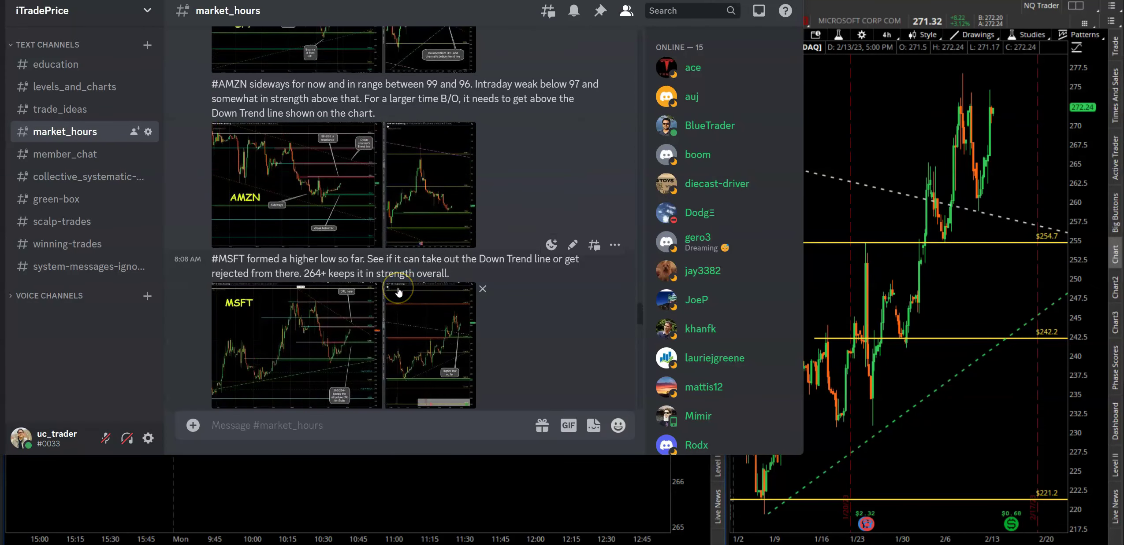
pyautogui.scroll(-7, 376, 271)
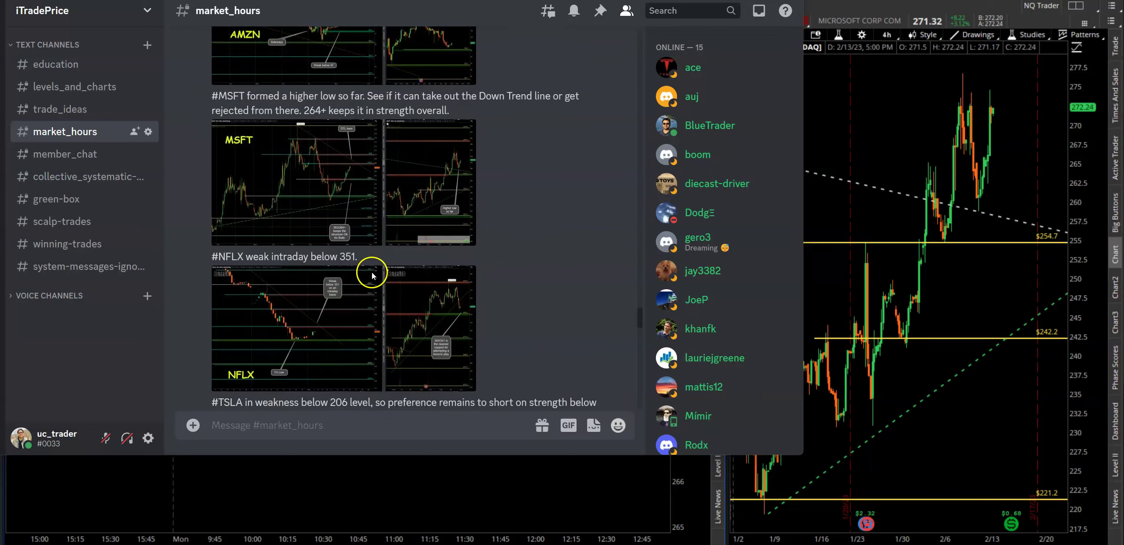
pyautogui.scroll(3, 377, 271)
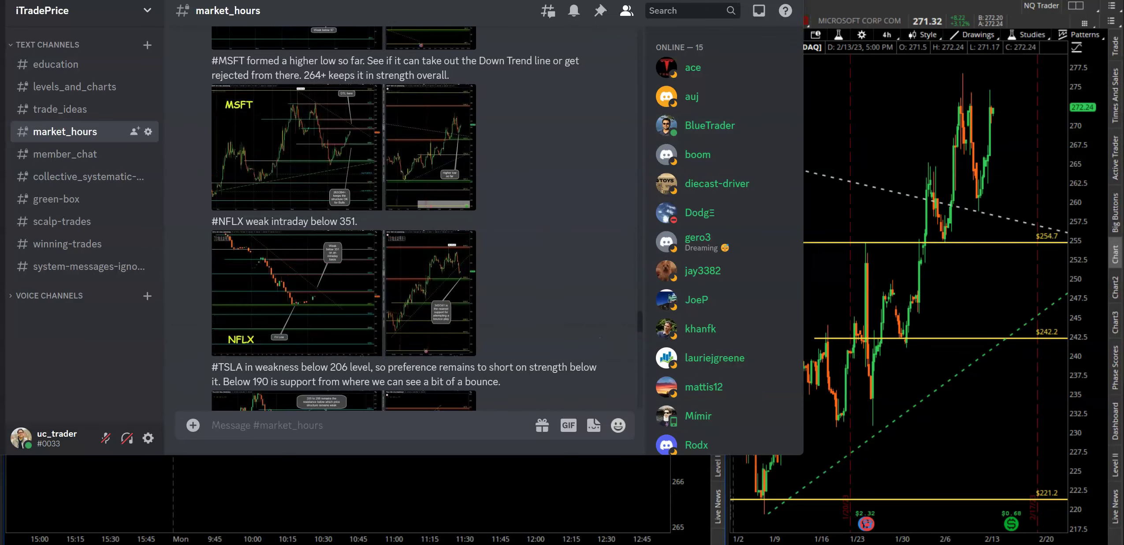
# Step: Switch back to thinkorswim and examine Monday's MSFT session between the $267.1 and $274.7 levels on the 5-minute chart
pyautogui.click(815, 2)
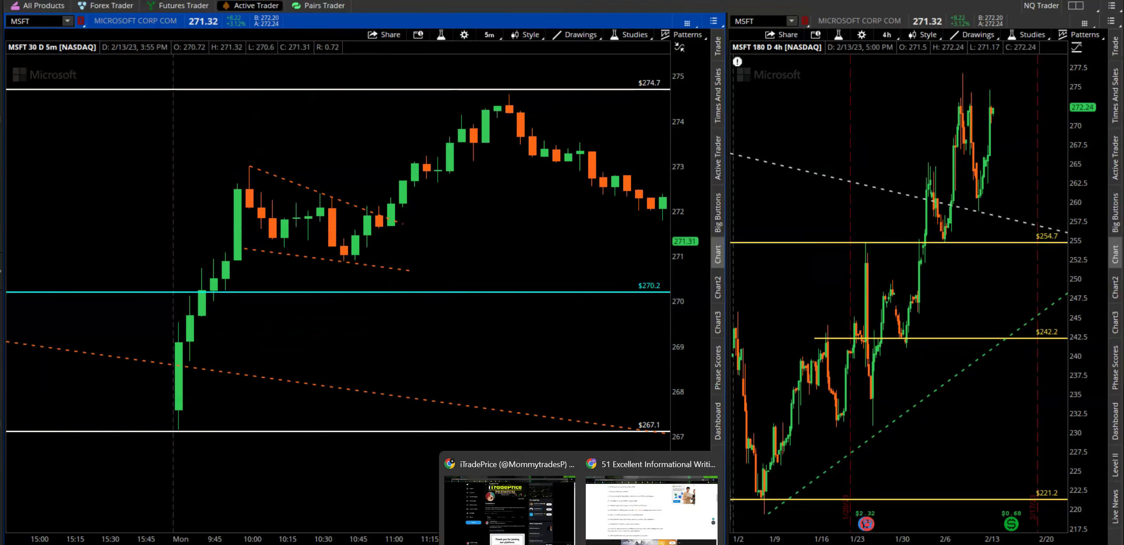
pyautogui.scroll(-5, 691, 207)
pyautogui.moveTo(693, 185); pyautogui.dragTo(693, 334)
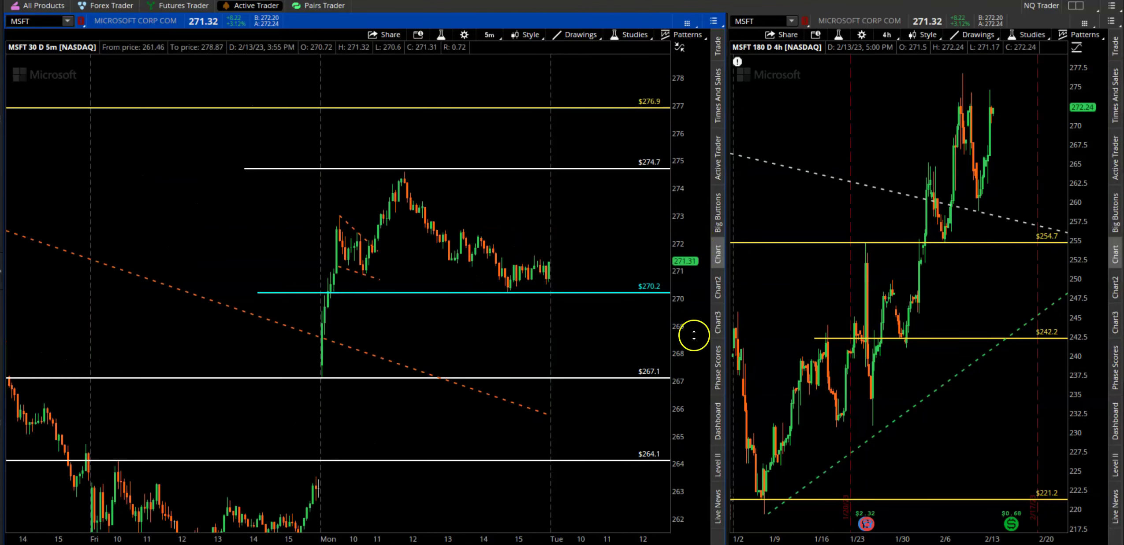
pyautogui.moveTo(217, 108); pyautogui.dragTo(763, 507)
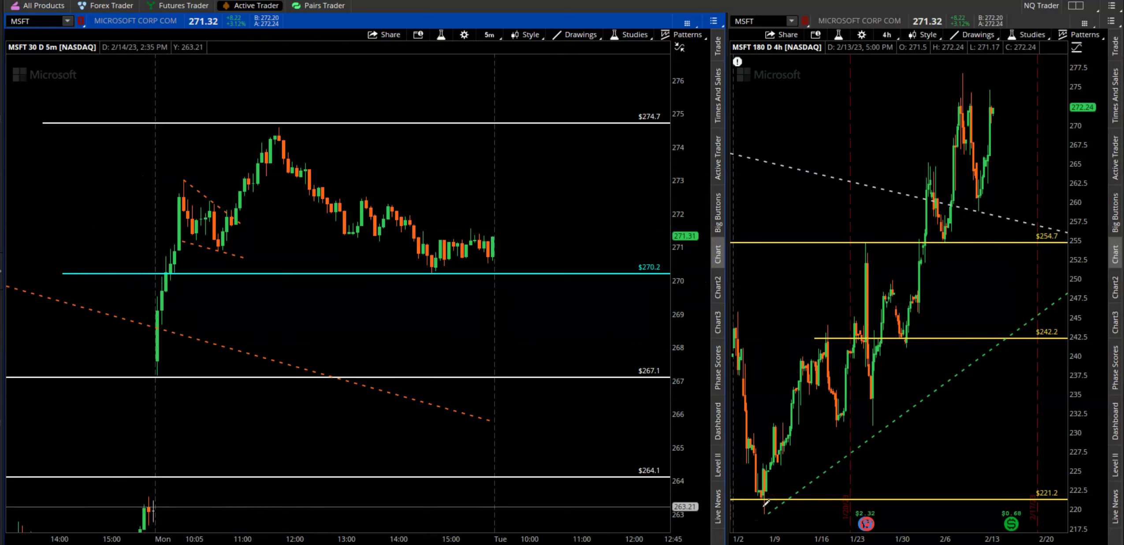
pyautogui.moveTo(113, 102); pyautogui.dragTo(629, 467)
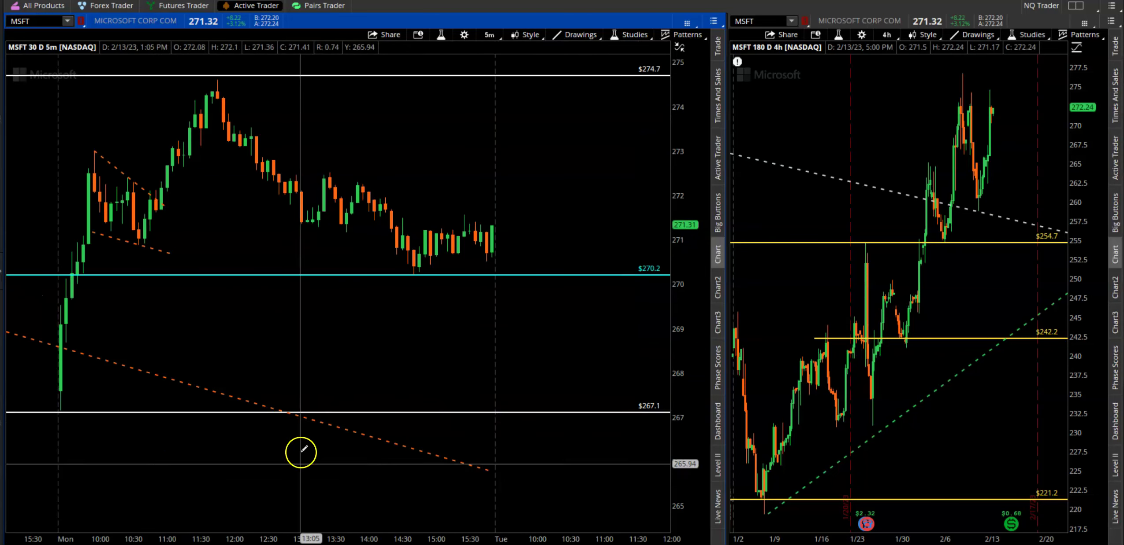
pyautogui.hscroll(-10, 338, 293)
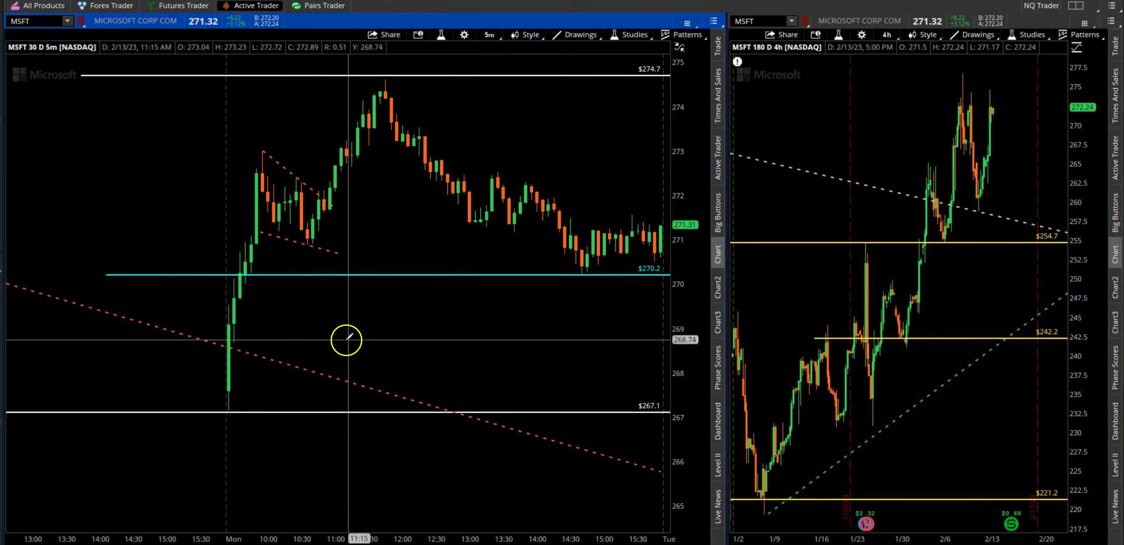
pyautogui.click(271, 359)
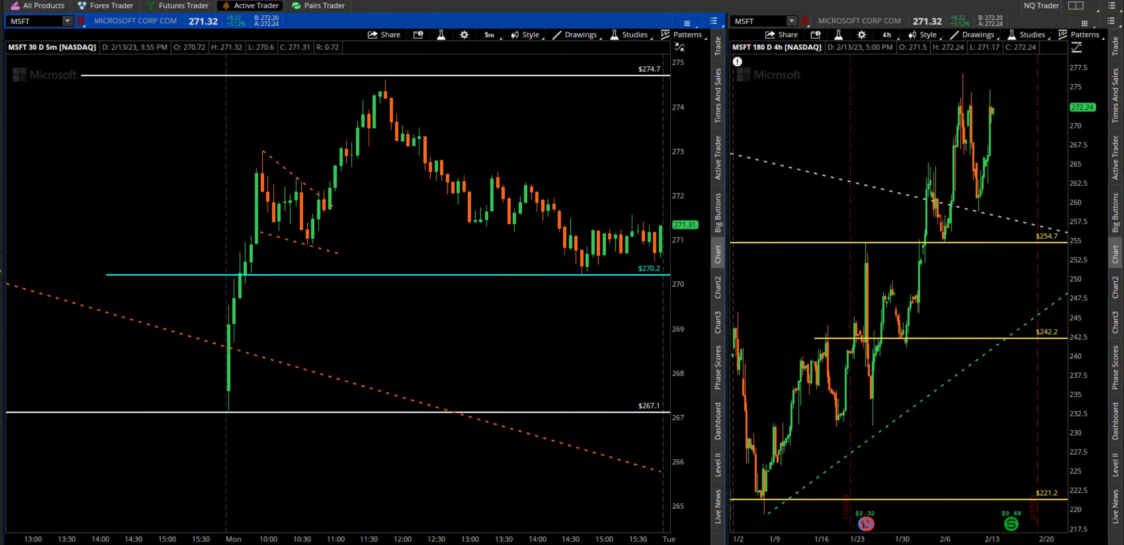
# Step: Examine MSFT's afternoon pullback from the $274.7 level toward the $270.2 level, including the wider range up to $276.9
pyautogui.moveTo(227, 427); pyautogui.dragTo(126, 427)
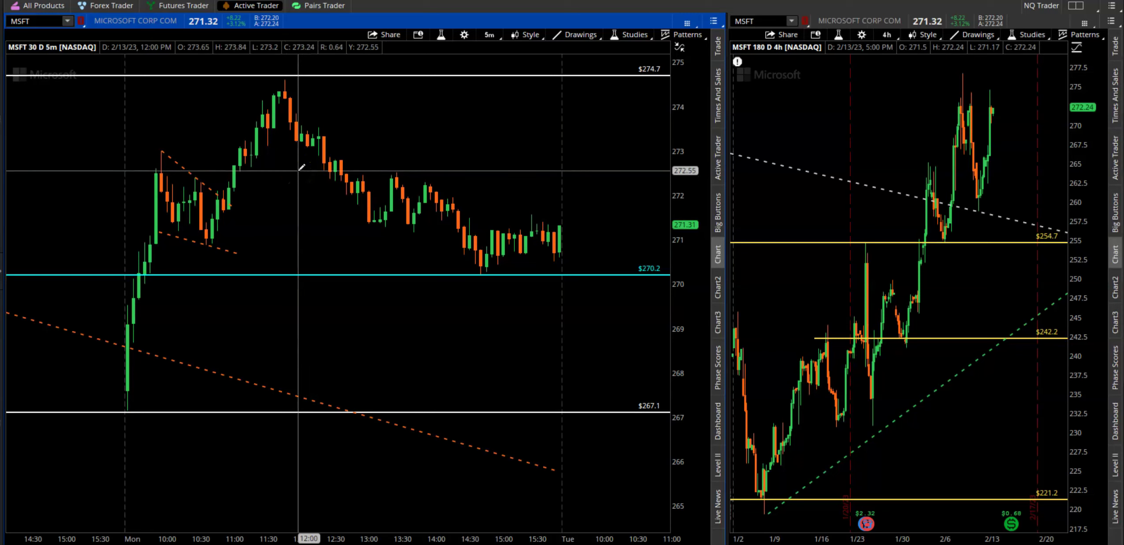
pyautogui.click(338, 439)
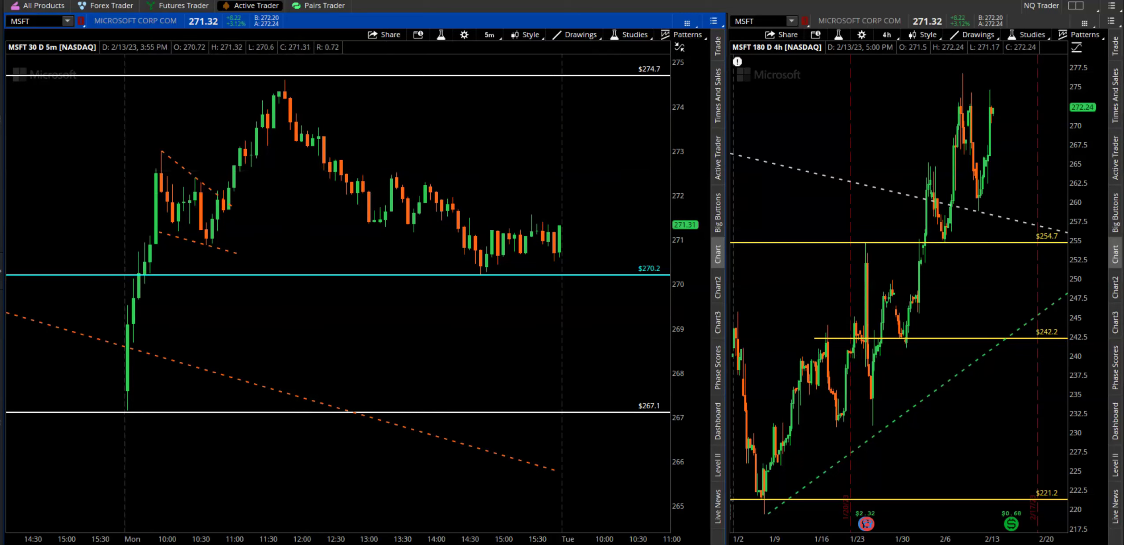
pyautogui.scroll(2, 334, 287)
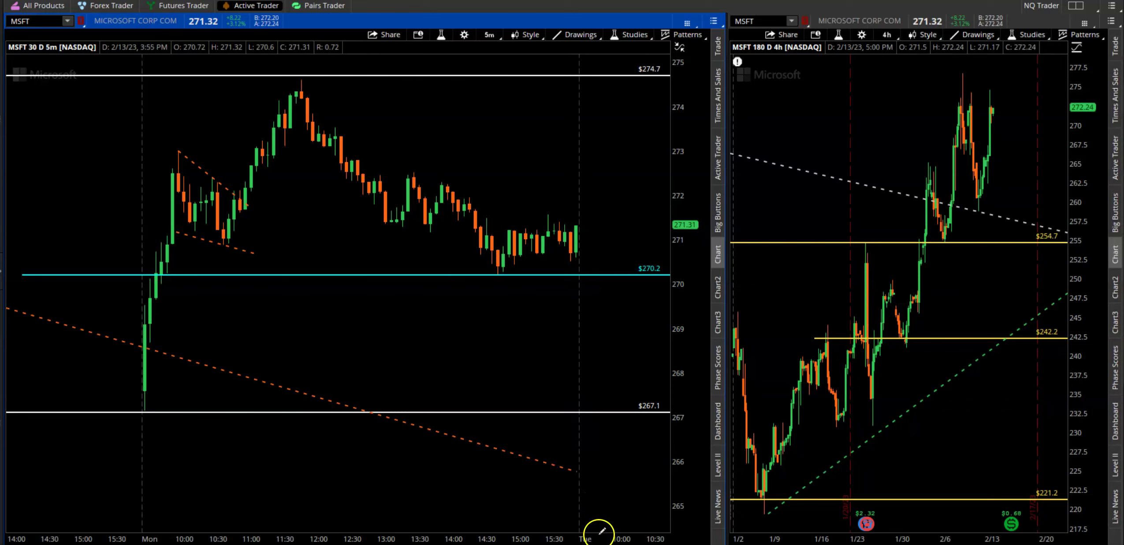
pyautogui.moveTo(690, 205); pyautogui.dragTo(680, 88)
pyautogui.moveTo(335, 542); pyautogui.dragTo(498, 542)
pyautogui.moveTo(685, 159); pyautogui.dragTo(682, 110)
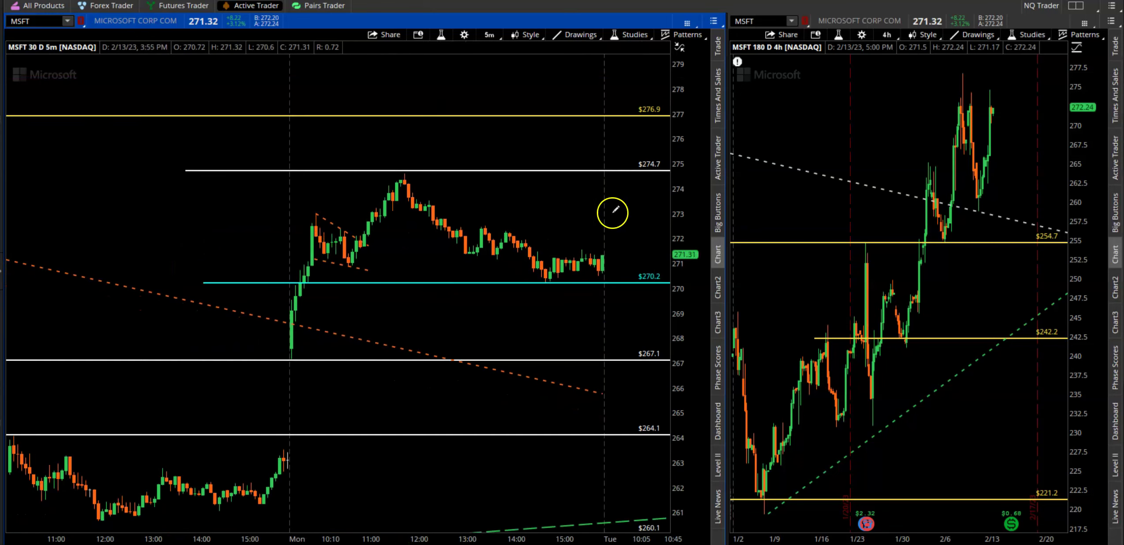
pyautogui.moveTo(211, 124); pyautogui.dragTo(686, 460)
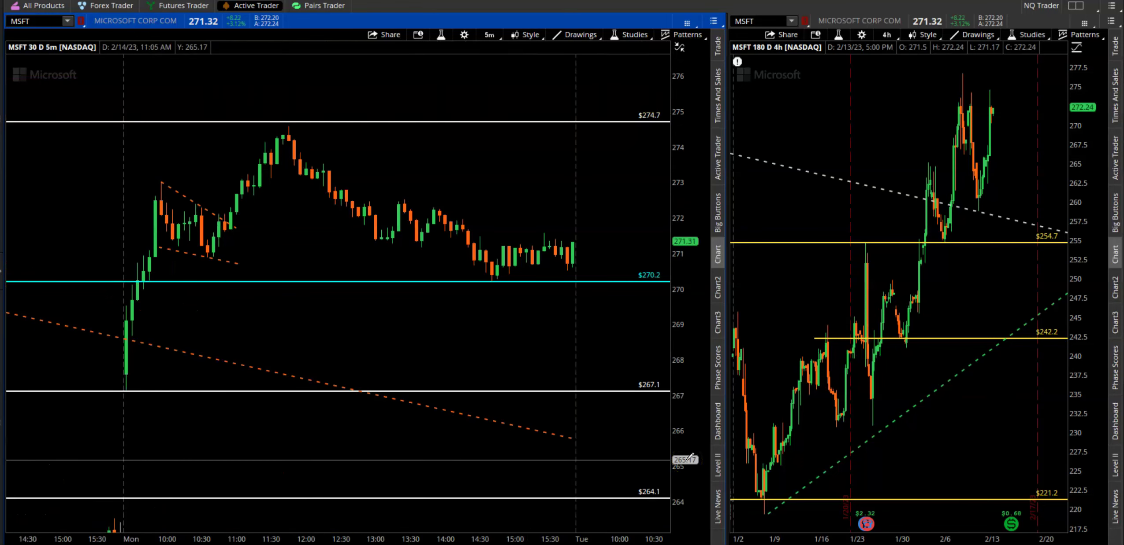